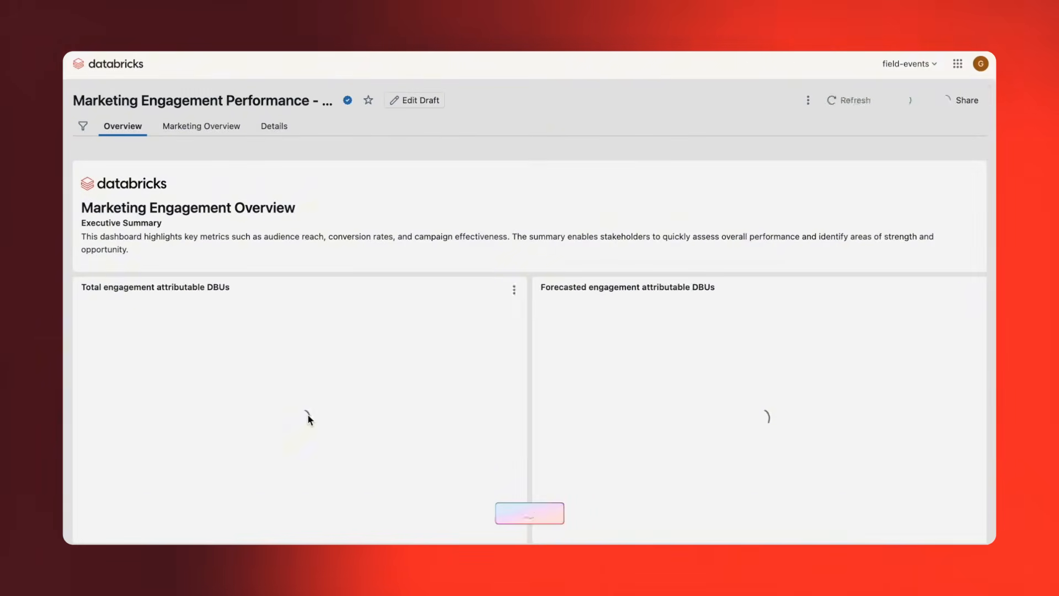
Review the charts on the Overview page and select the Data Engineering slice in the Engagements by type donut.
mouse_move(815, 420)
scroll(813, 419, "down", 10)
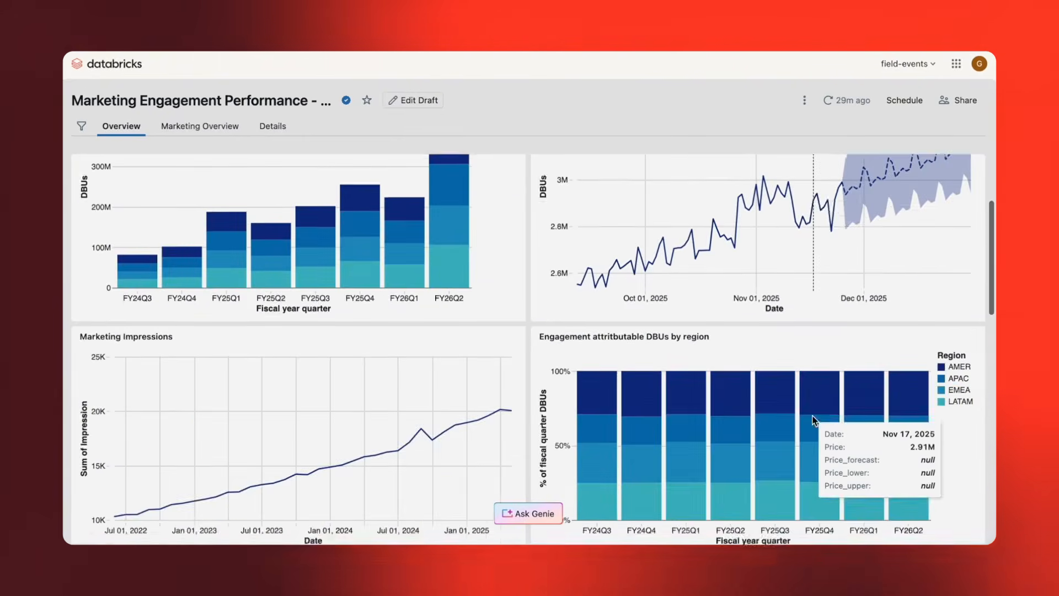
scroll(812, 418, "down", 5)
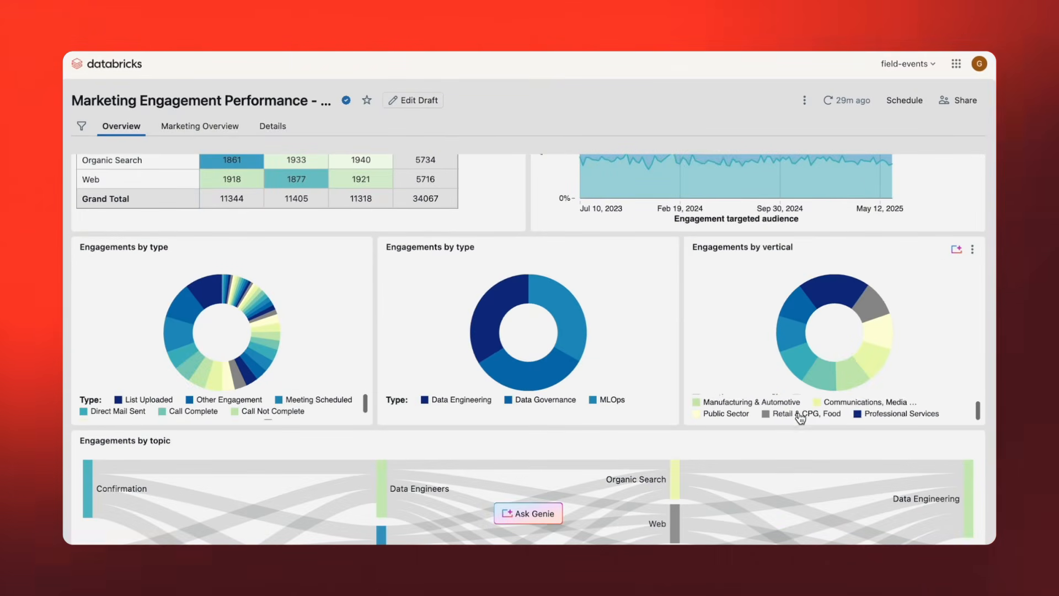
scroll(675, 386, "down", 3)
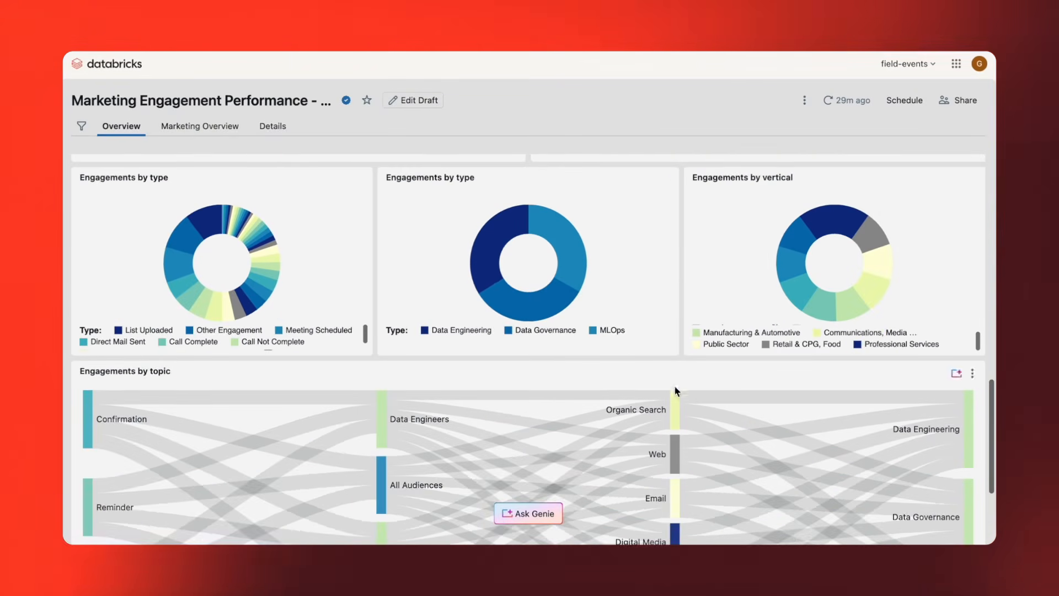
left_click(486, 254)
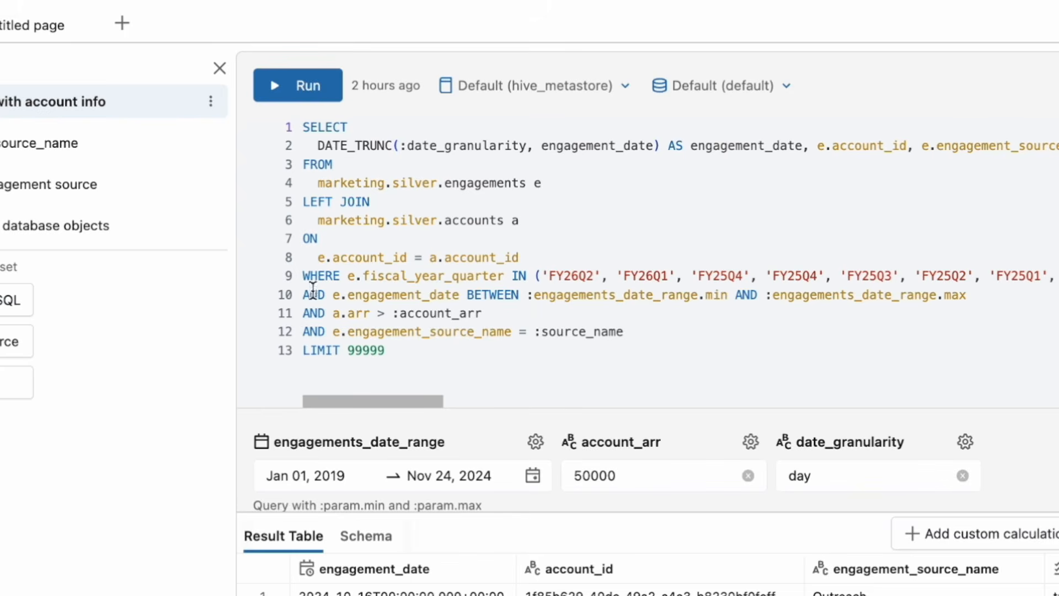
Examine the query's parameter conditions for engagements_date_range, account_arr and source_name in the engagement with account info dataset.
left_click_drag(303, 293, 966, 301)
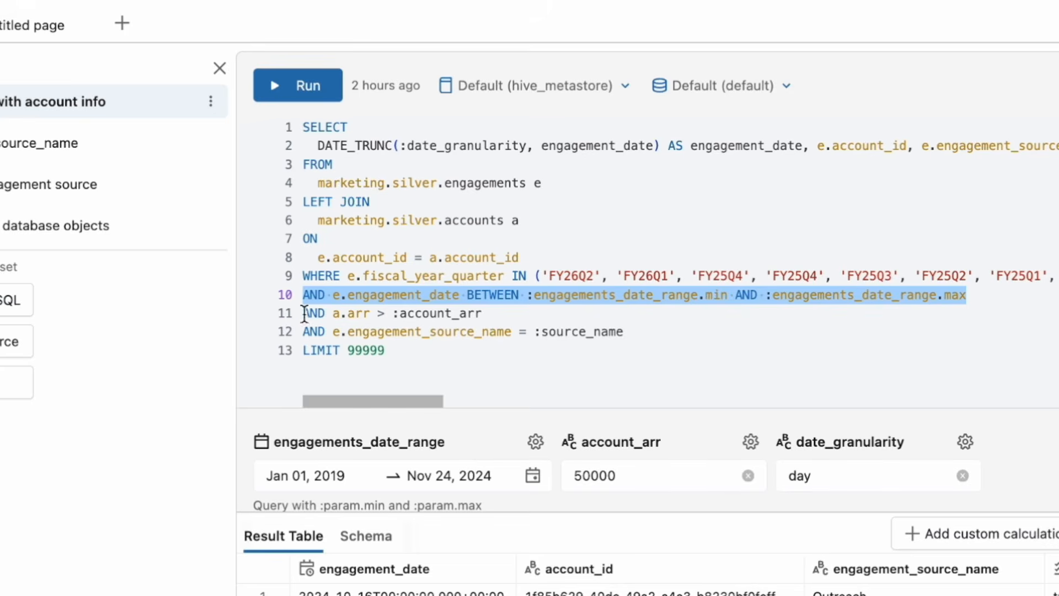
left_click_drag(304, 313, 516, 314)
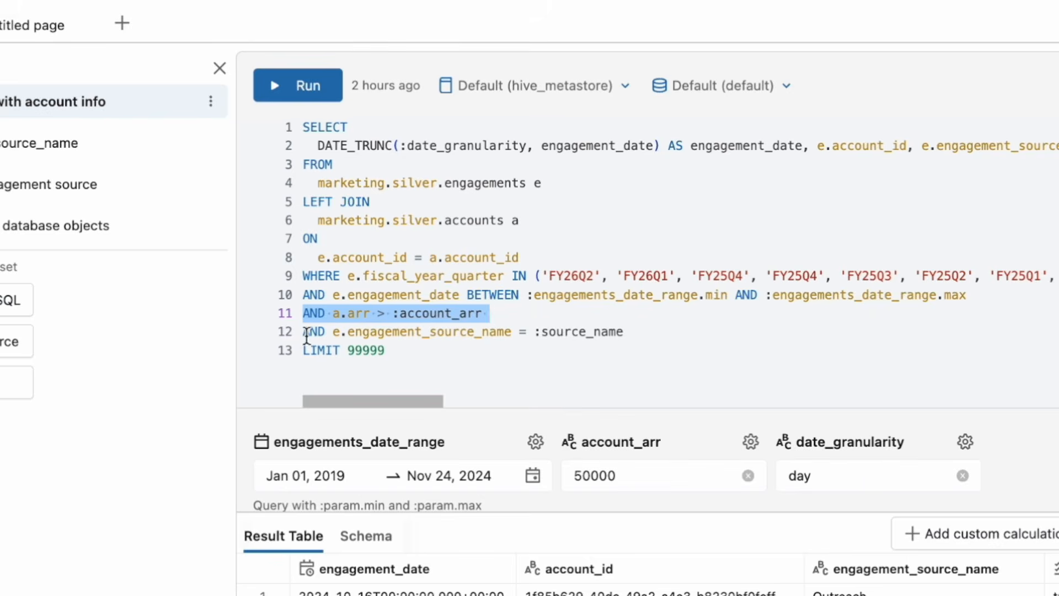
left_click_drag(303, 332, 622, 330)
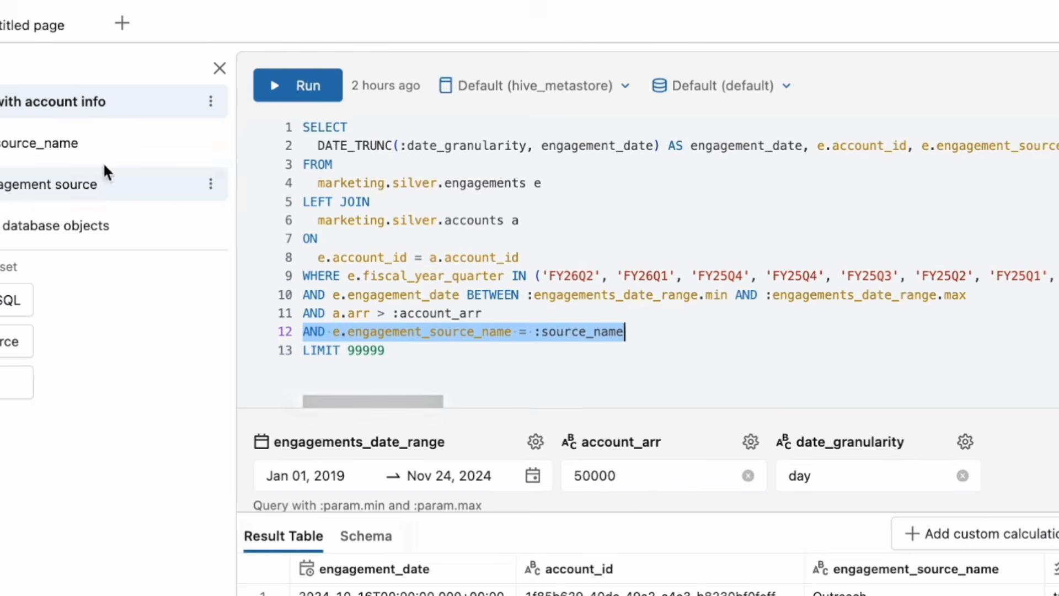
Inspect the queries of the engagement_source_name, DISTINCT engagement source and parameterized database objects datasets.
left_click(86, 156)
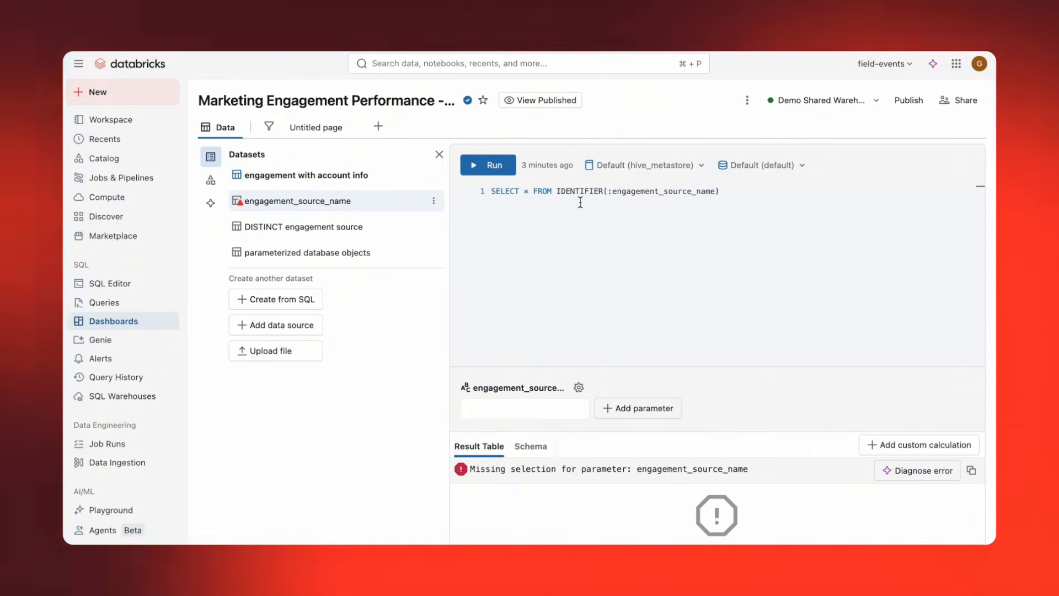
left_click(400, 229)
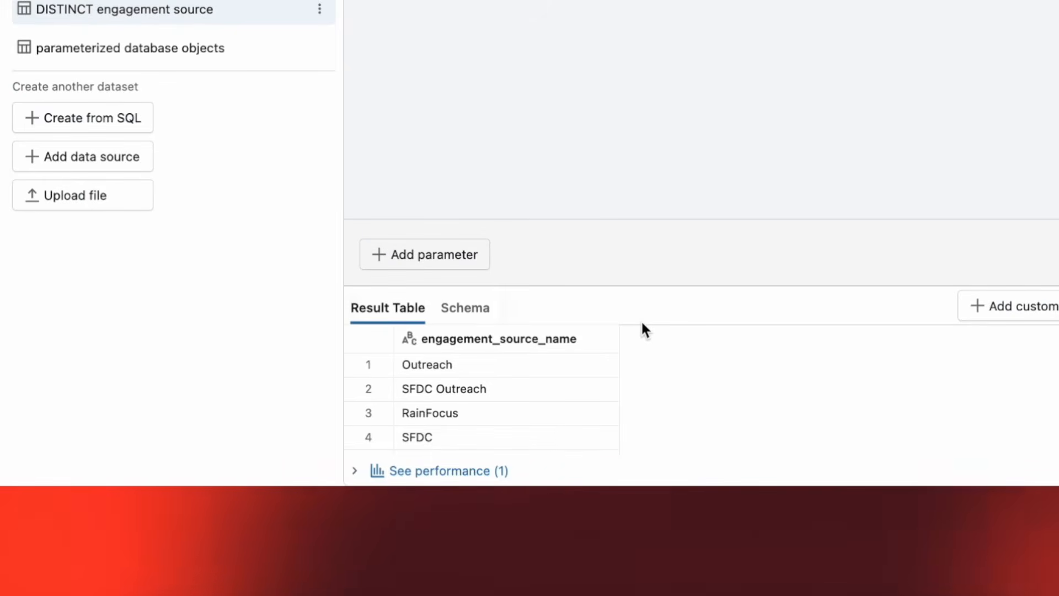
left_click(281, 161)
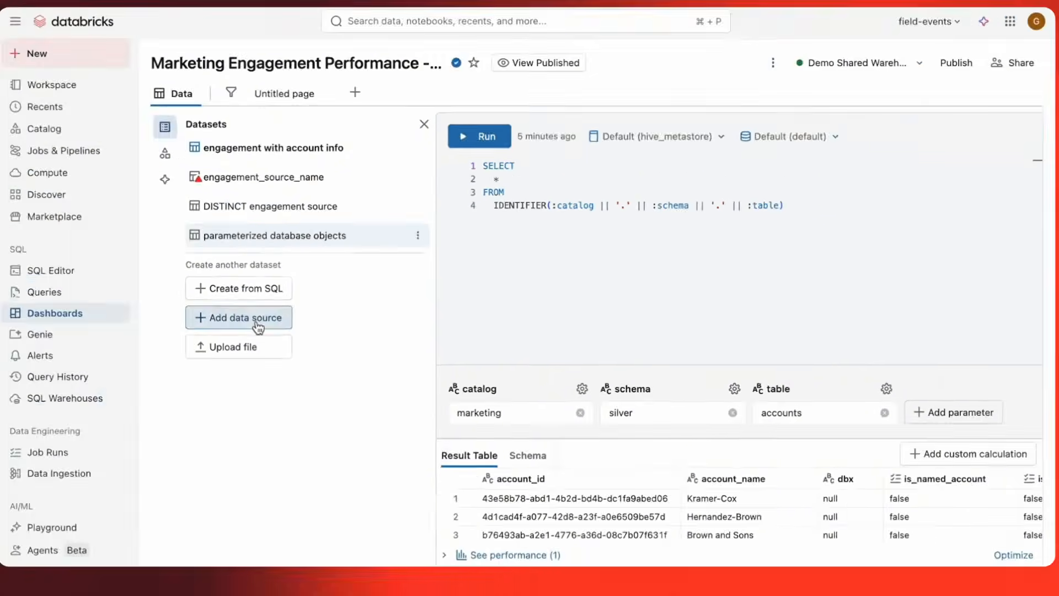
Add the recent consumption table from marketing.silver to the dashboard as a data source.
left_click(176, 298)
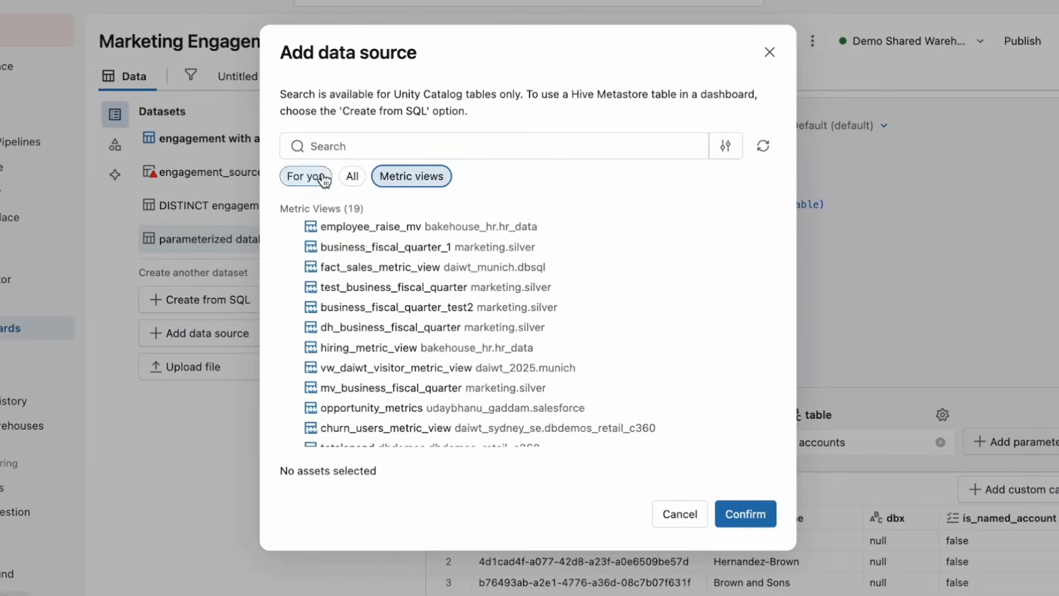
left_click(357, 203)
mouse_move(462, 231)
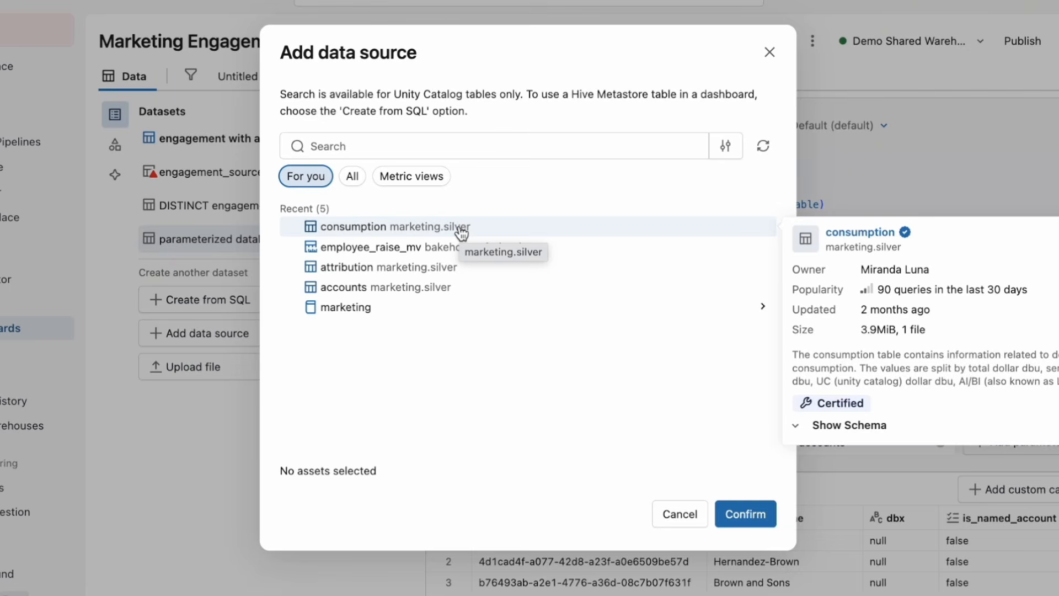
left_click(459, 229)
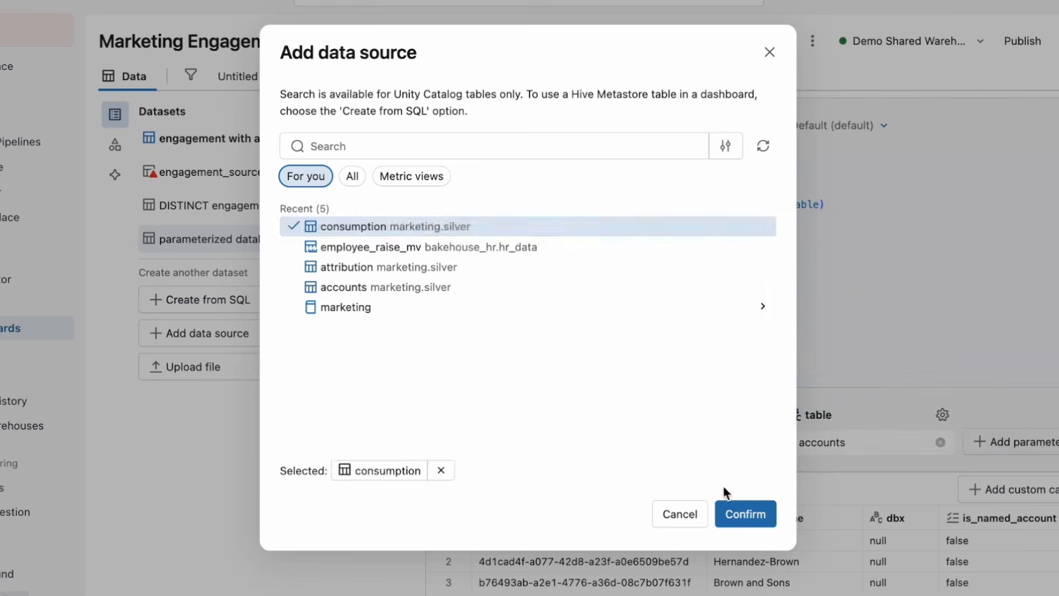
left_click(732, 505)
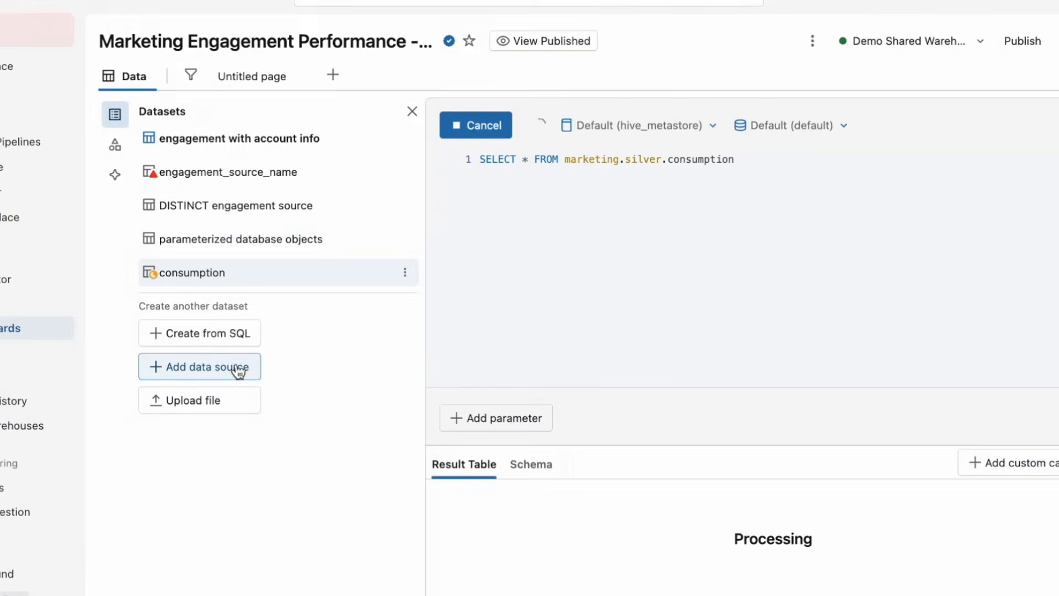
Check the schema of the metric view business_fiscal_quarter_1 in marketing.silver and add it as a data source.
left_click(236, 369)
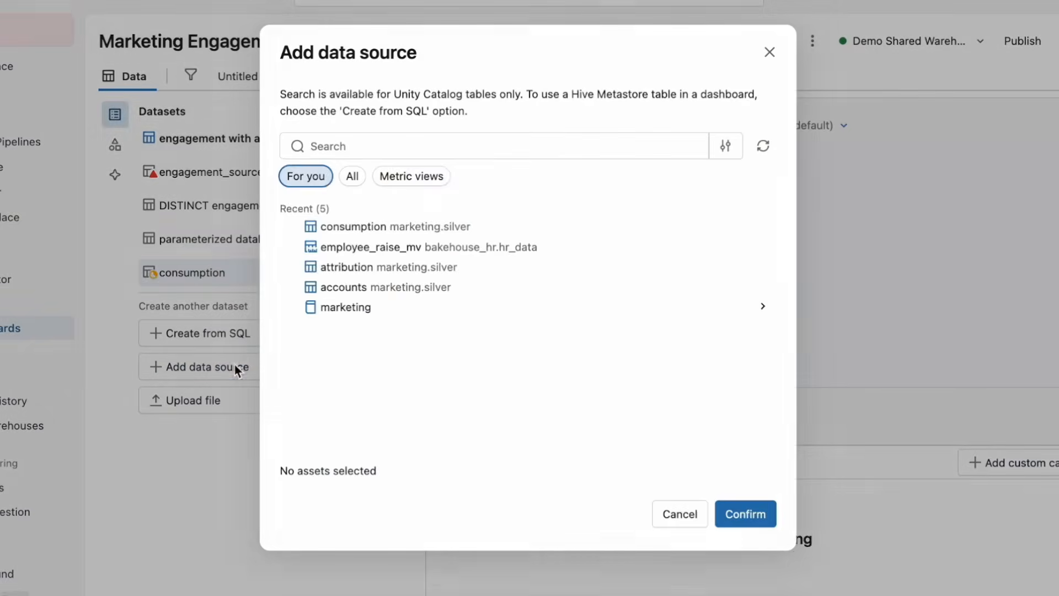
left_click(406, 182)
mouse_move(414, 255)
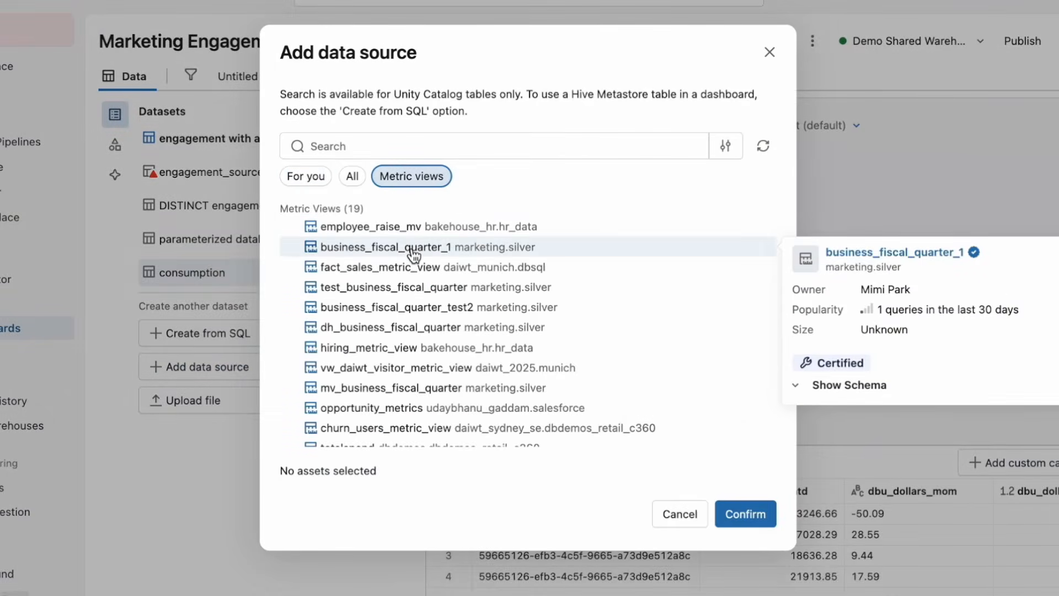
left_click(861, 384)
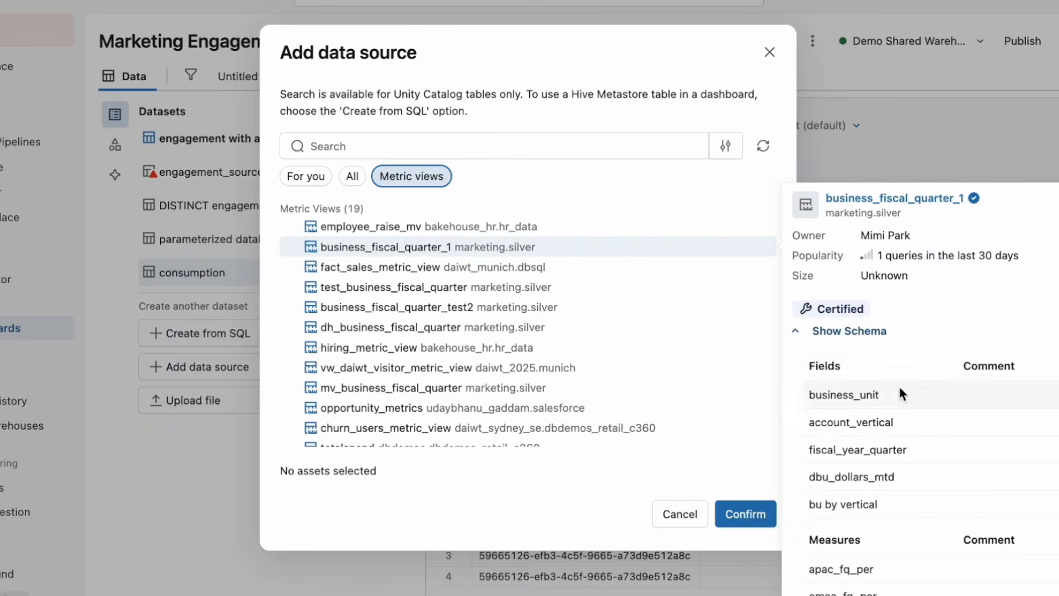
scroll(910, 418, "down", 2)
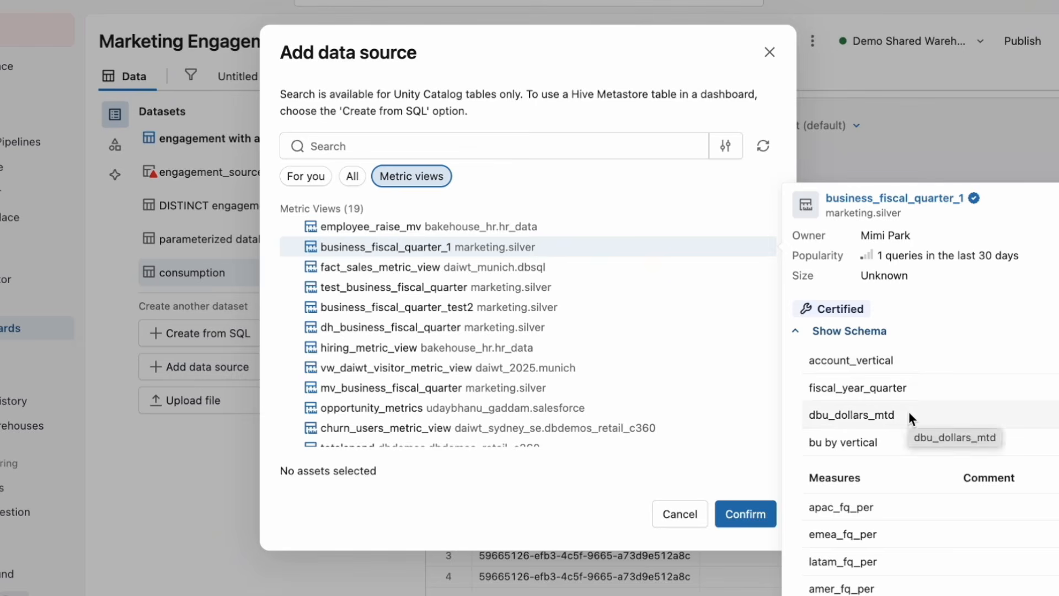
left_click(748, 513)
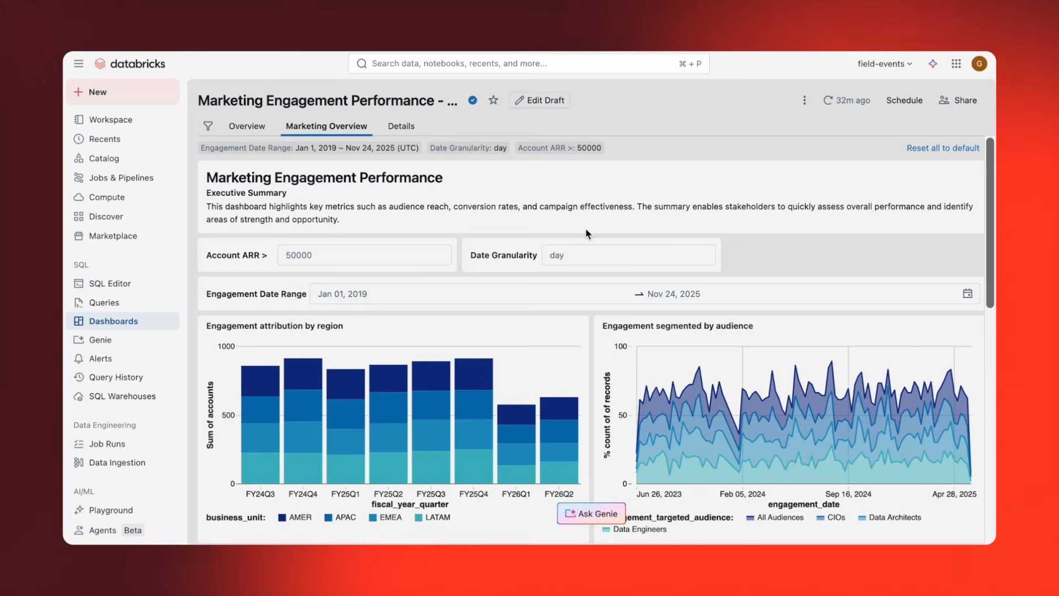
Set the start of the Engagement Date Range to Jan 01, 2025, keeping the end date Nov 24, 2025.
left_click(467, 289)
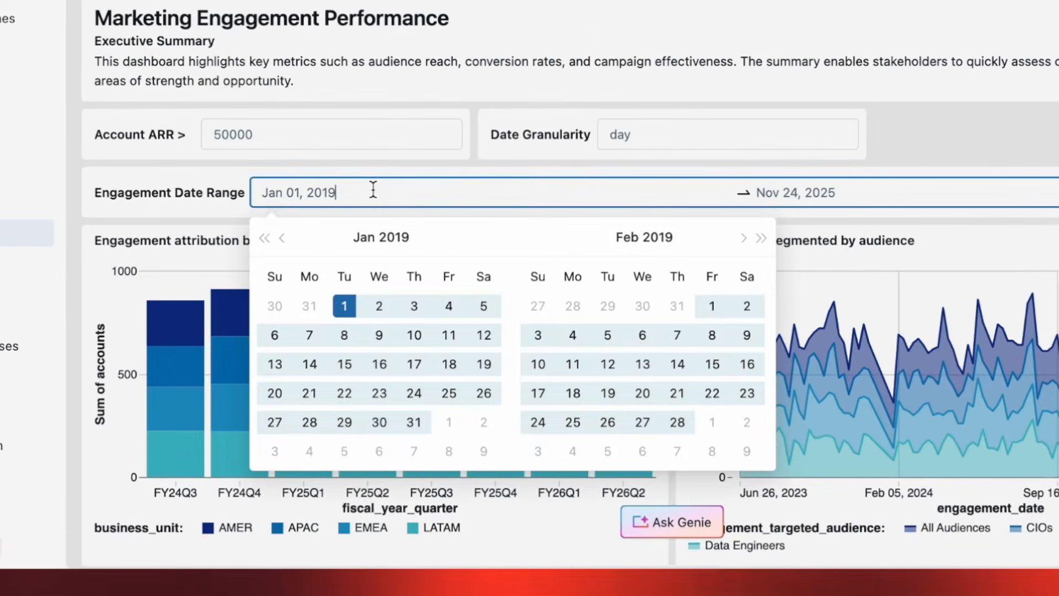
key("BackSpace")
key("BackSpace")
type("25")
left_click(379, 303)
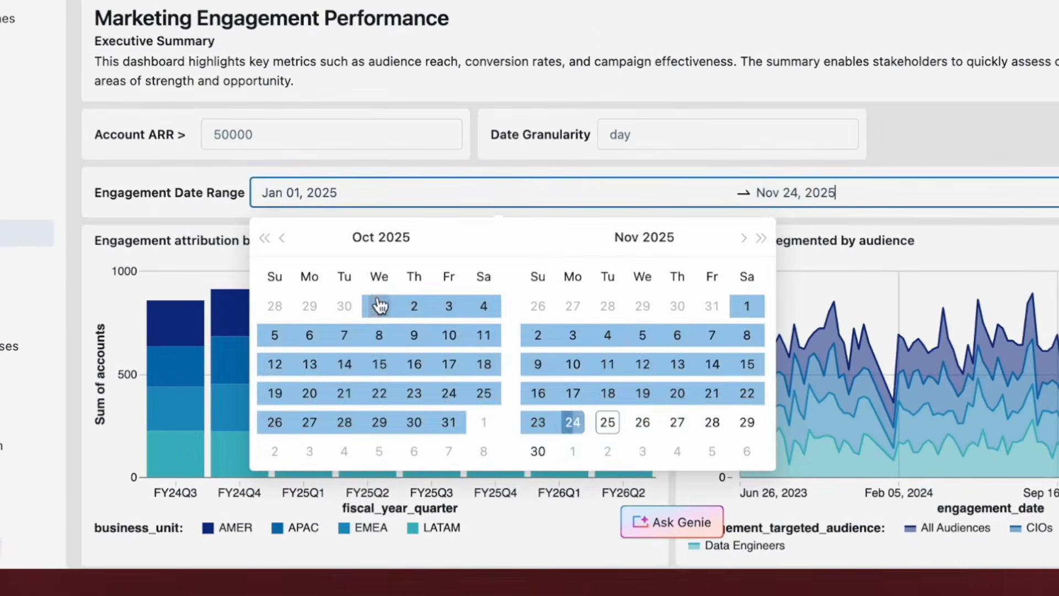
key("Return")
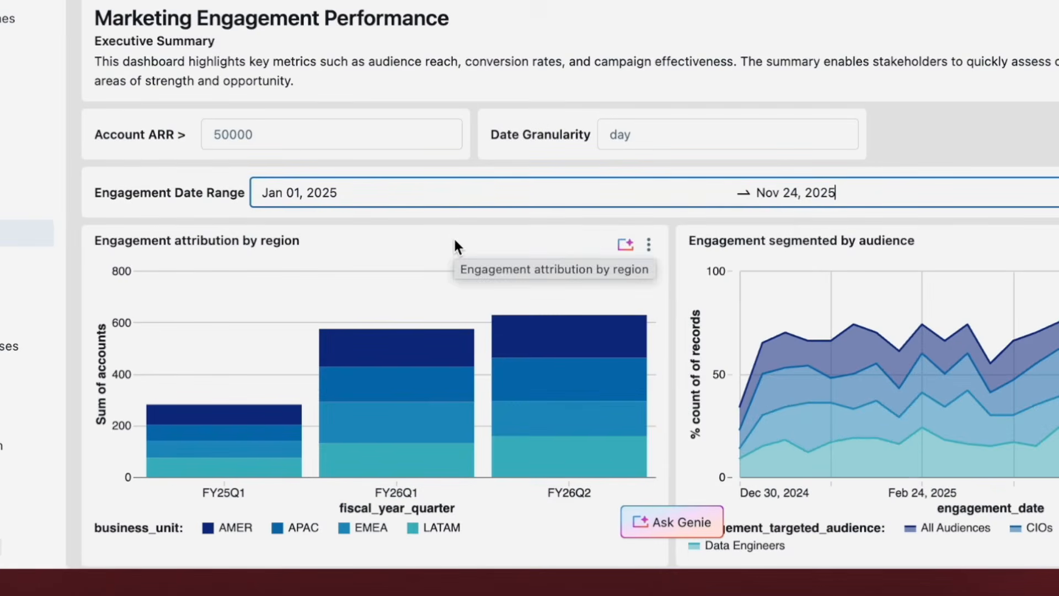
Set the Account ARR filter to 4000000 and the Date Granularity to month.
left_click(303, 135)
type("4000000")
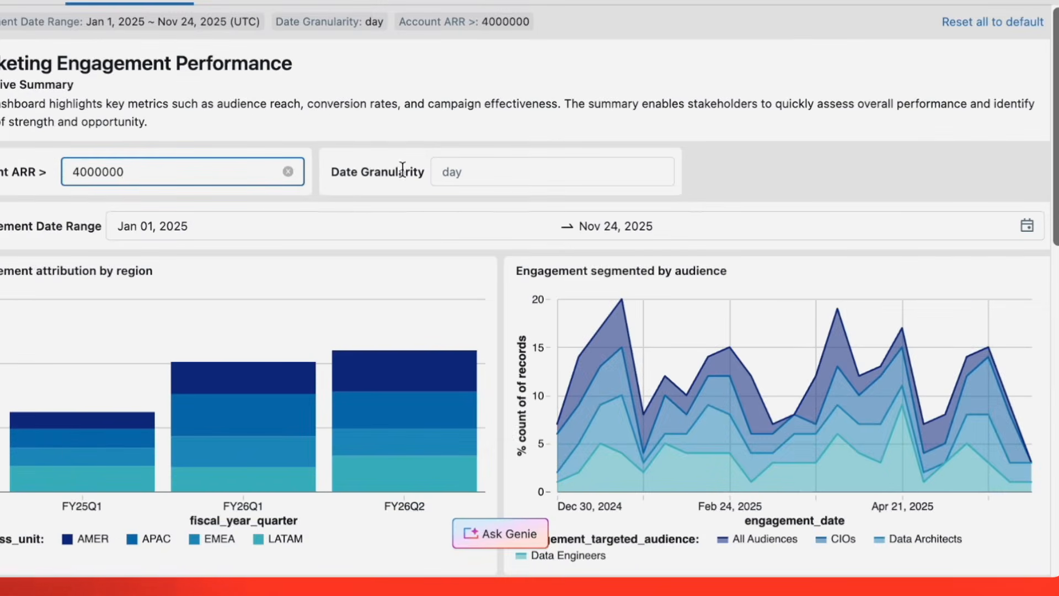
left_click(462, 169)
type("month")
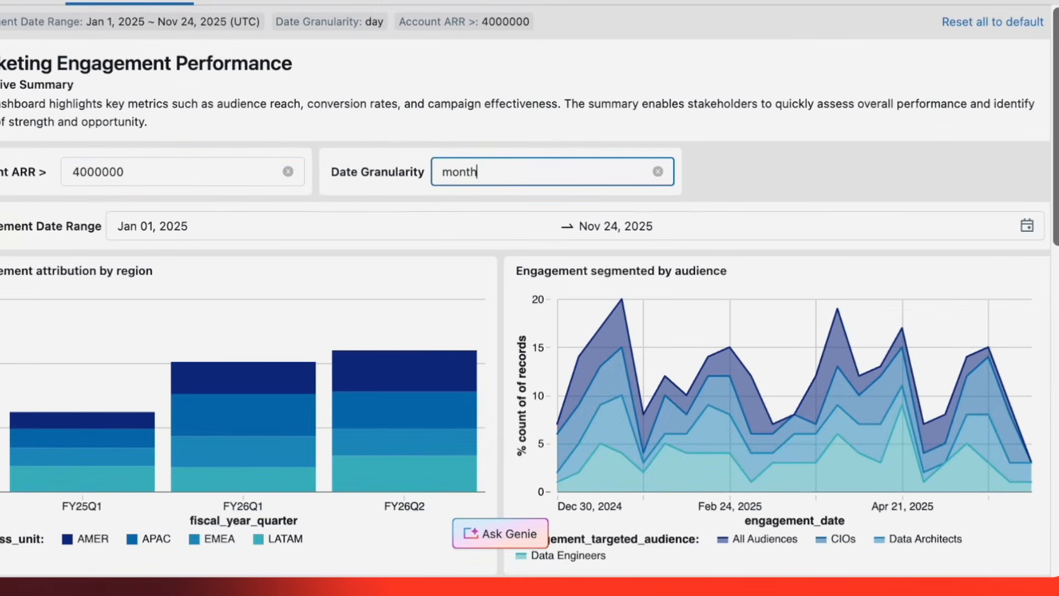
key("Return")
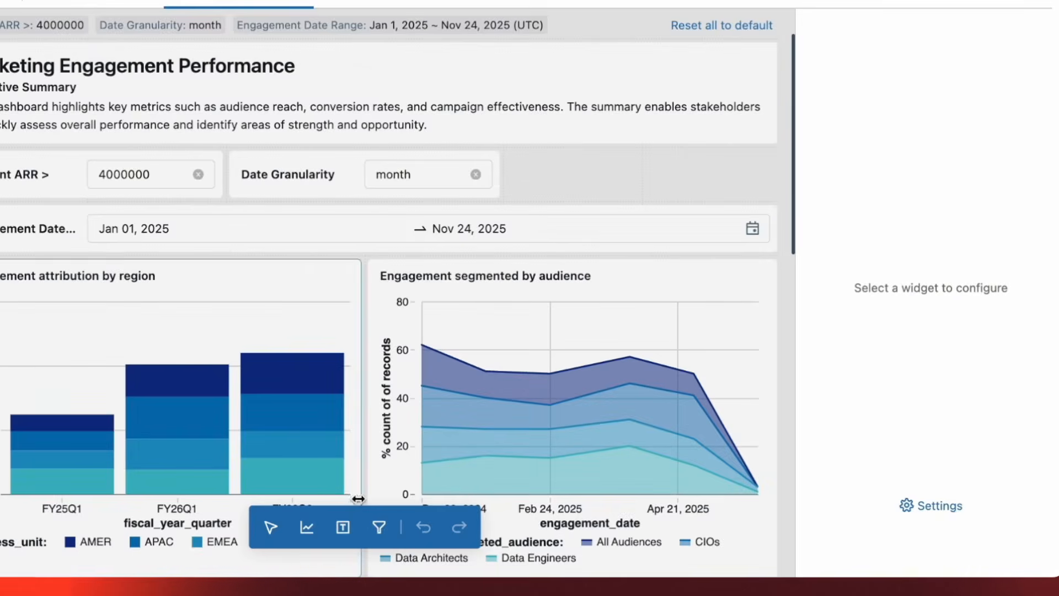
Add a filter widget beside Date Granularity using the engagement_source_name field of the DISTINCT engagement source dataset.
left_click(375, 528)
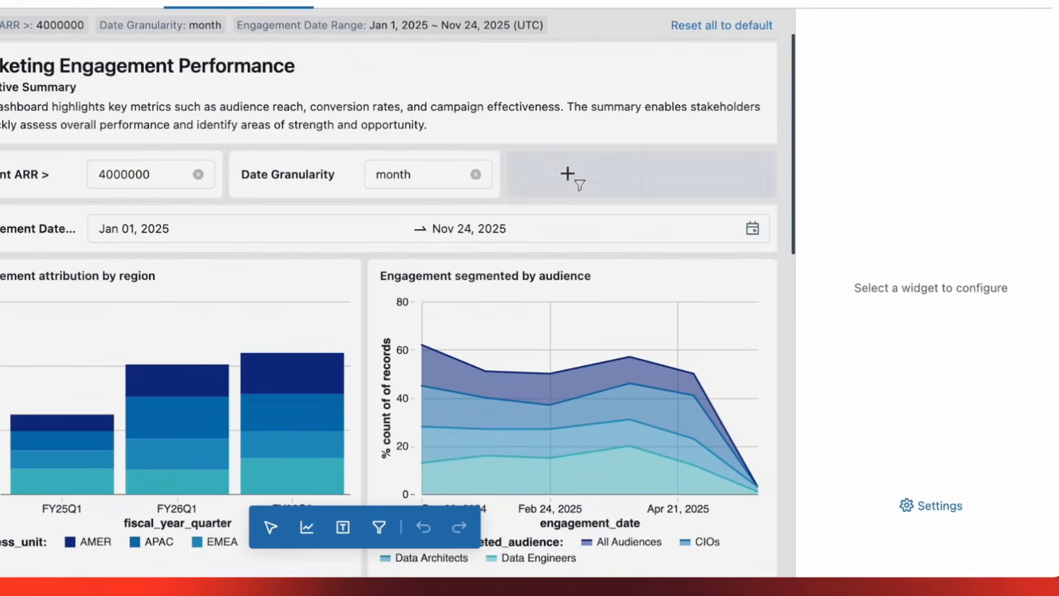
left_click(569, 176)
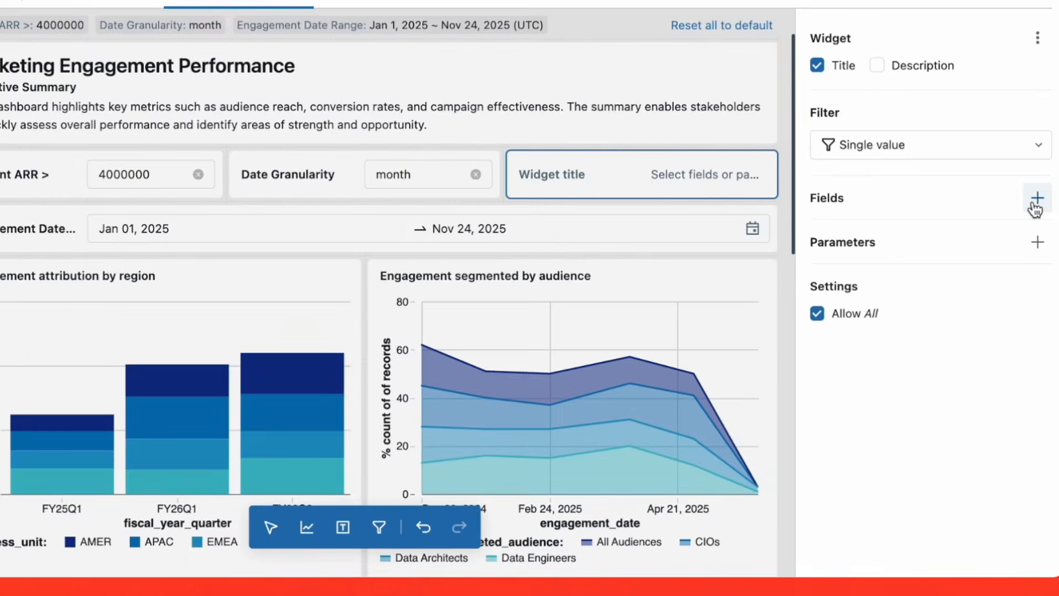
left_click(1036, 204)
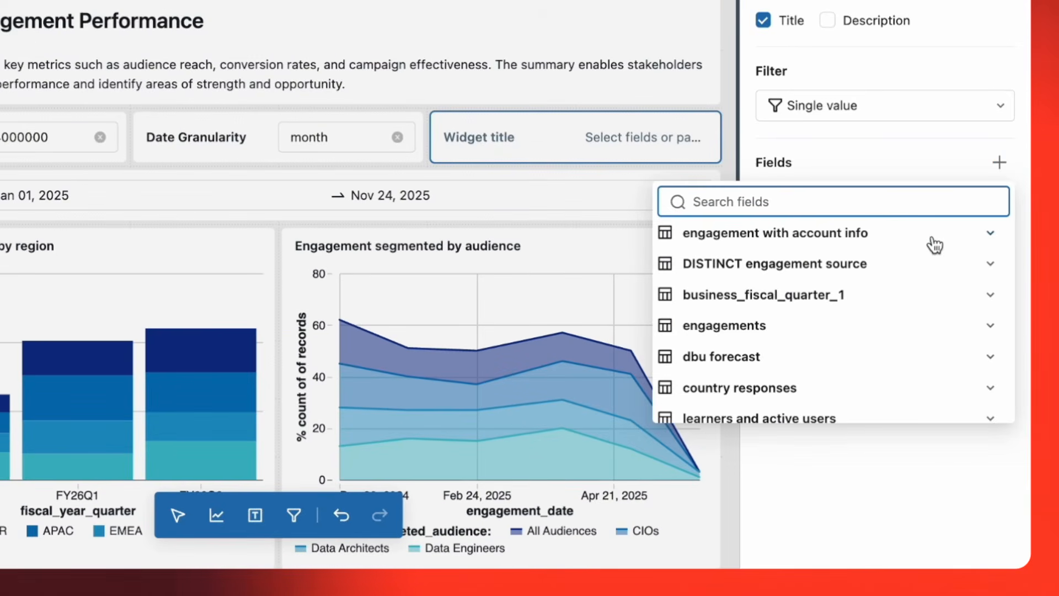
left_click(919, 266)
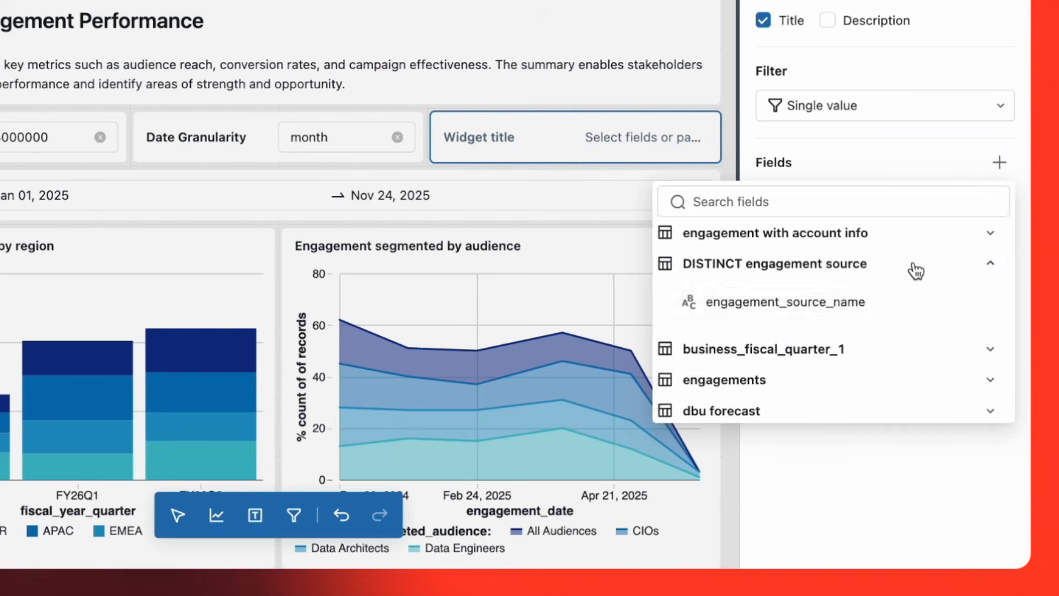
left_click(852, 311)
Link the new filter to the source_name parameter of engagement with account info, allow multiple values, and view its choices.
left_click(999, 254)
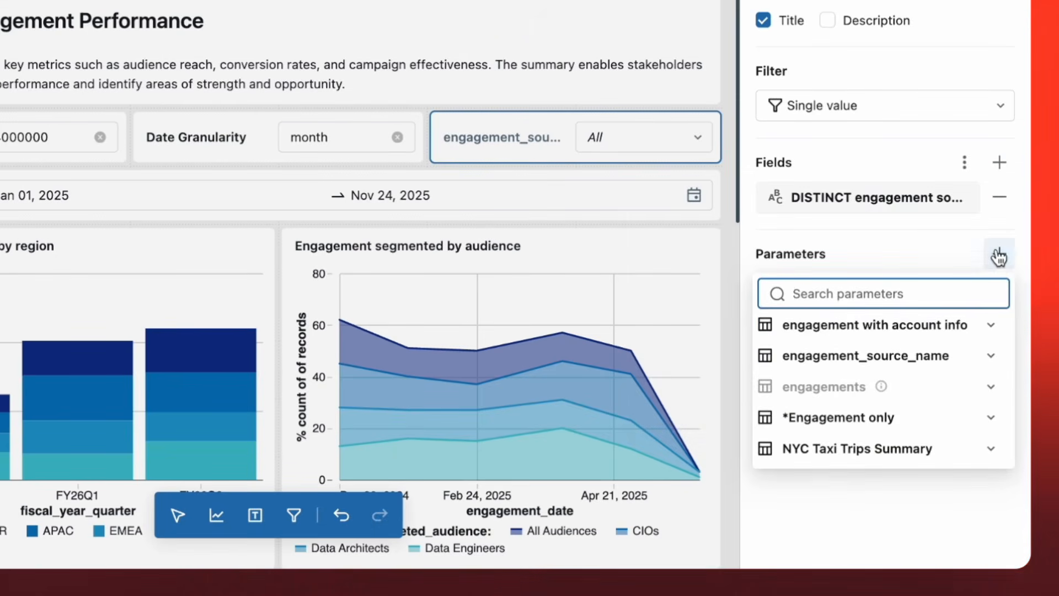
left_click(955, 327)
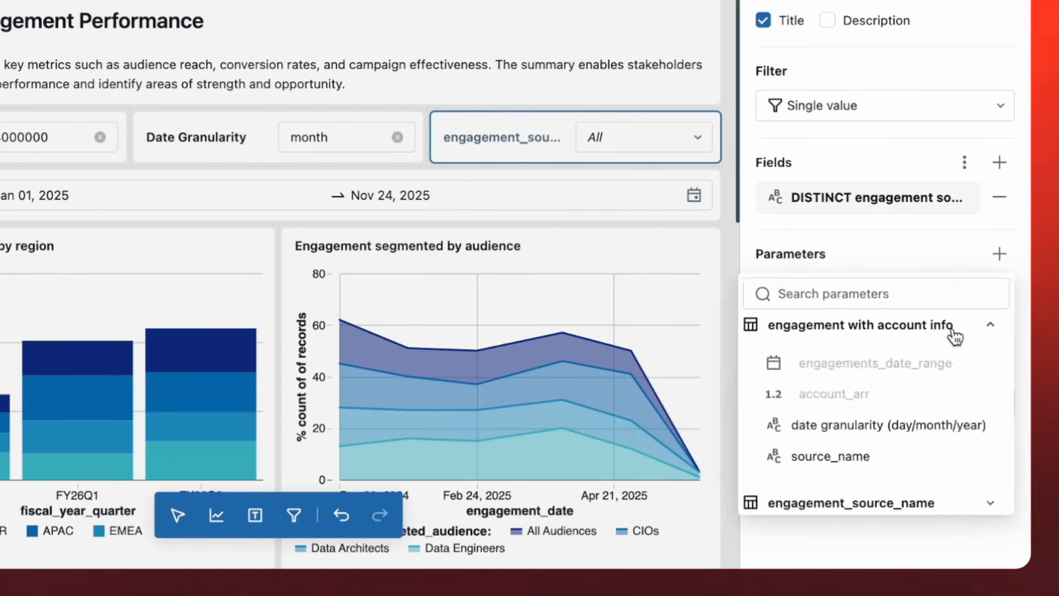
left_click(913, 454)
left_click(935, 118)
left_click(931, 152)
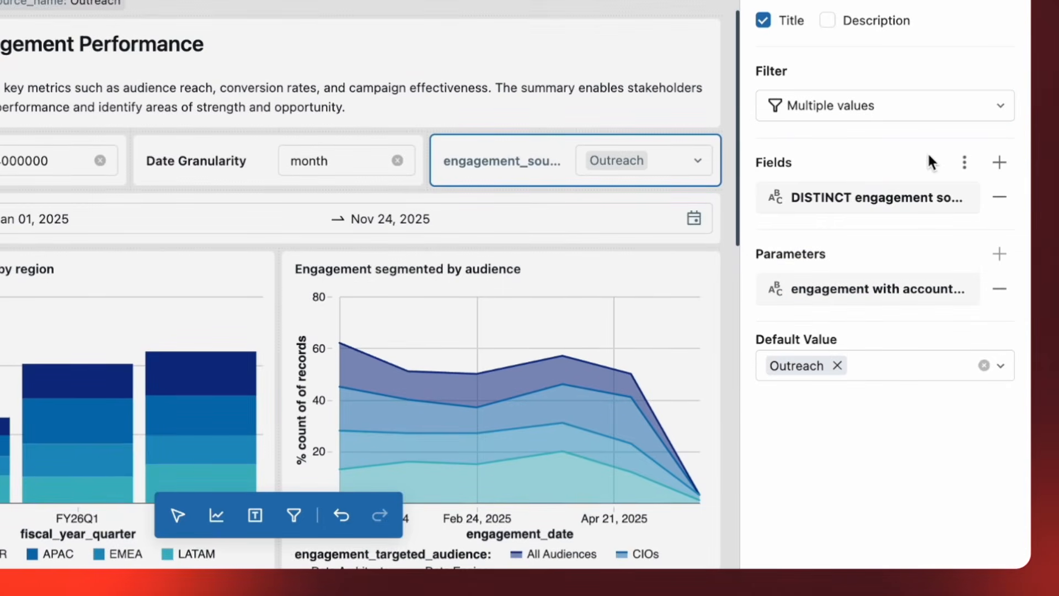
left_click(697, 160)
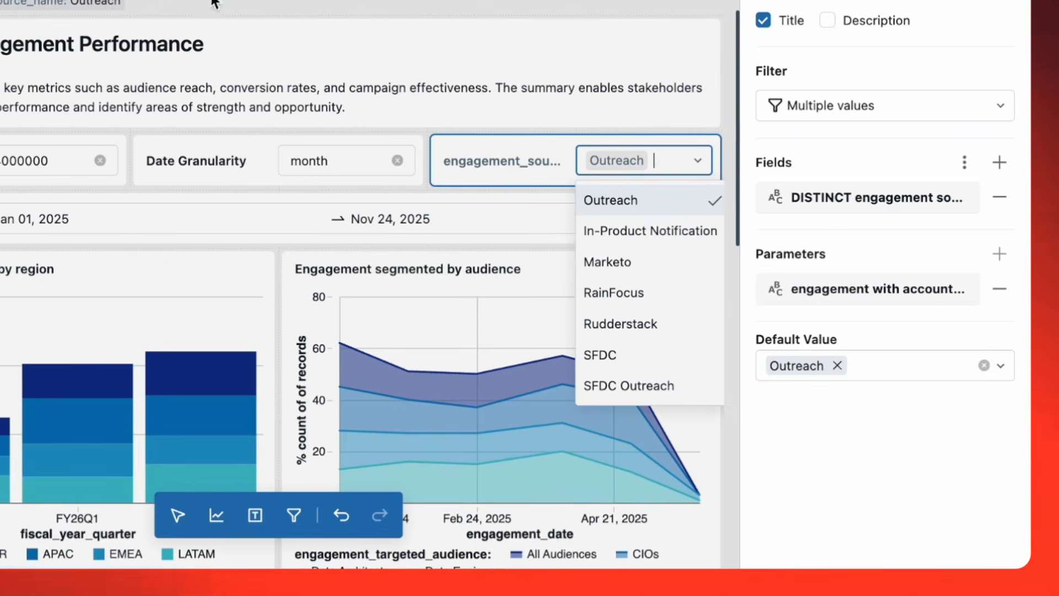
Add a global filter using the account_vertical field of the business_fiscal_quarter_1 dataset.
left_click(109, 39)
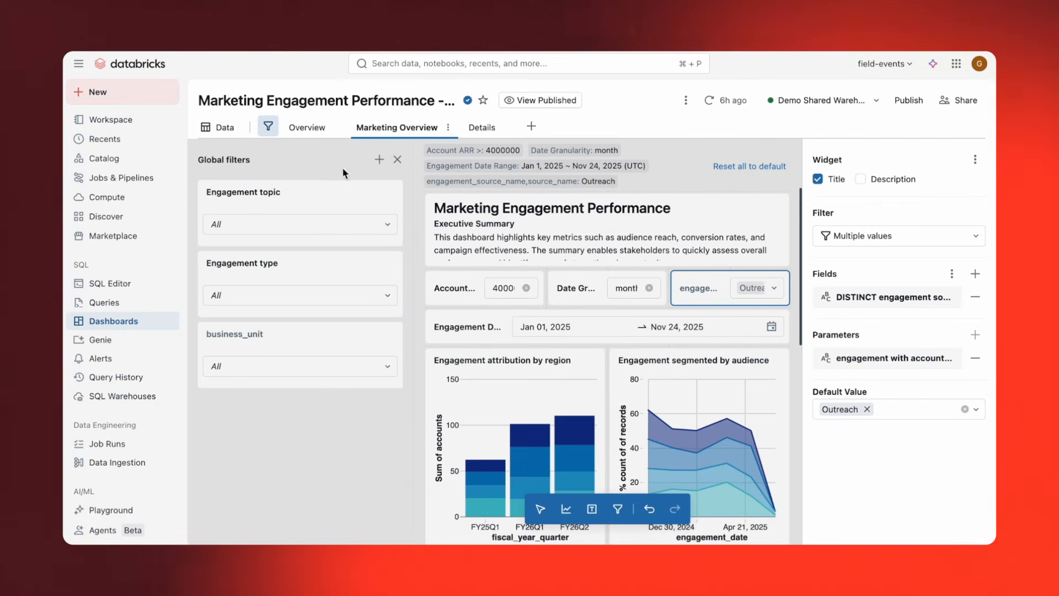
left_click(379, 164)
left_click(975, 274)
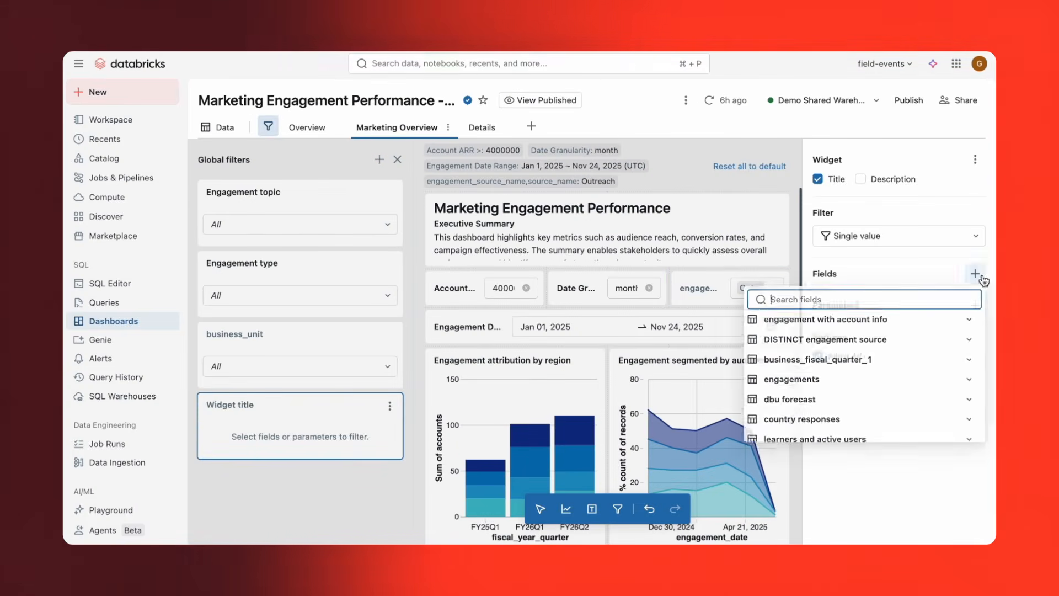
left_click(898, 364)
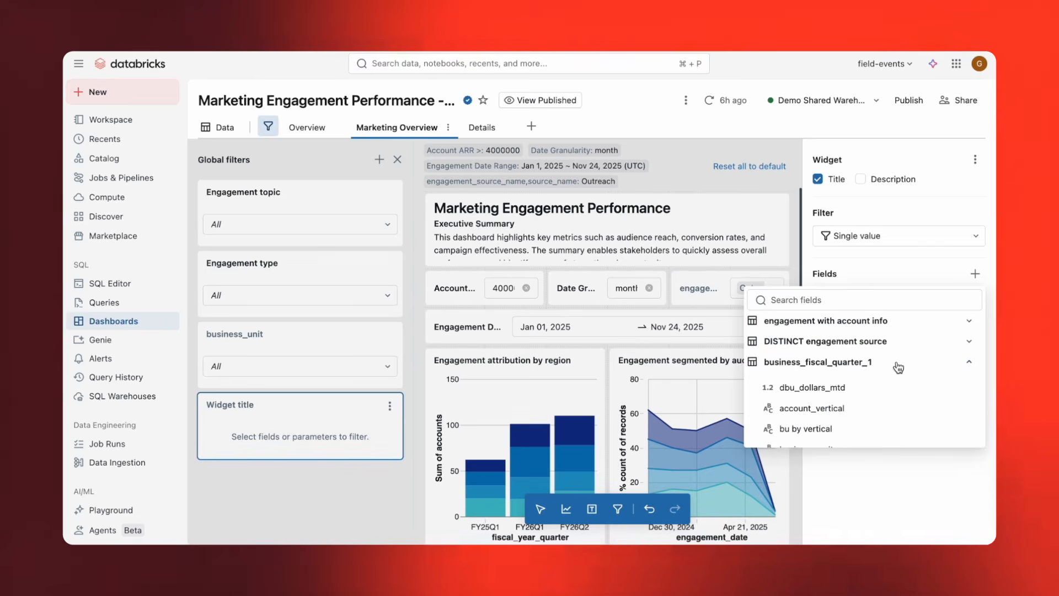
left_click(863, 409)
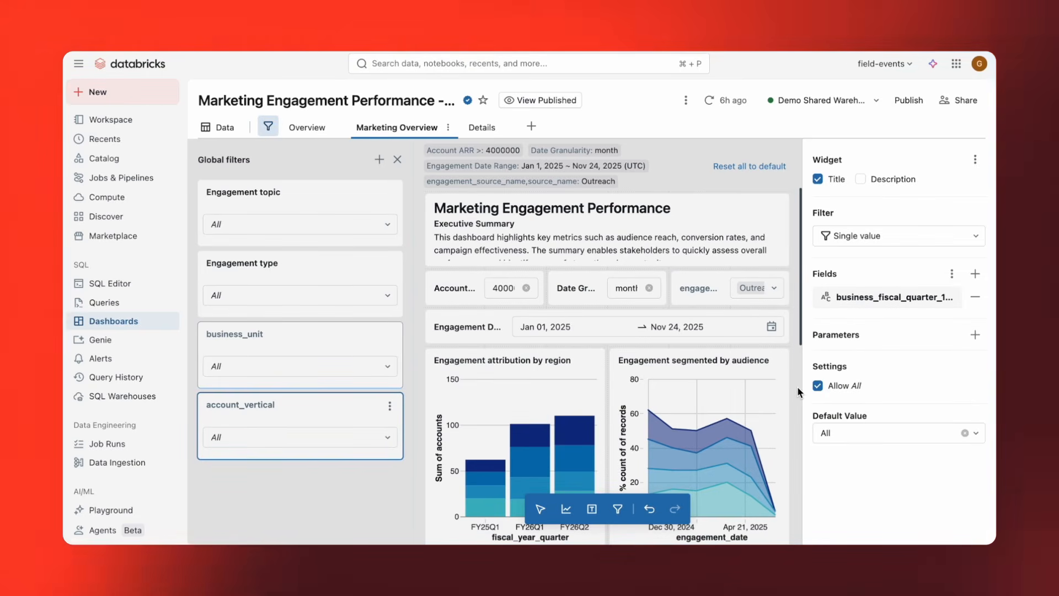
Filter the Engagement Source Distribution chart by email_type to include only Confirmation, Promotional and Reminder.
scroll(797, 386, "down", 10)
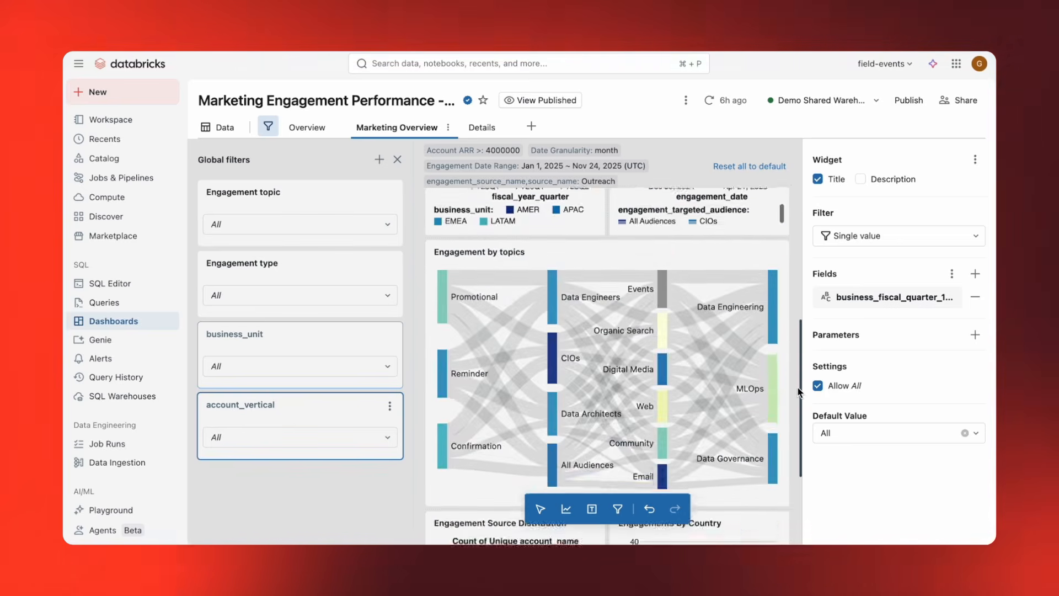
left_click(600, 391)
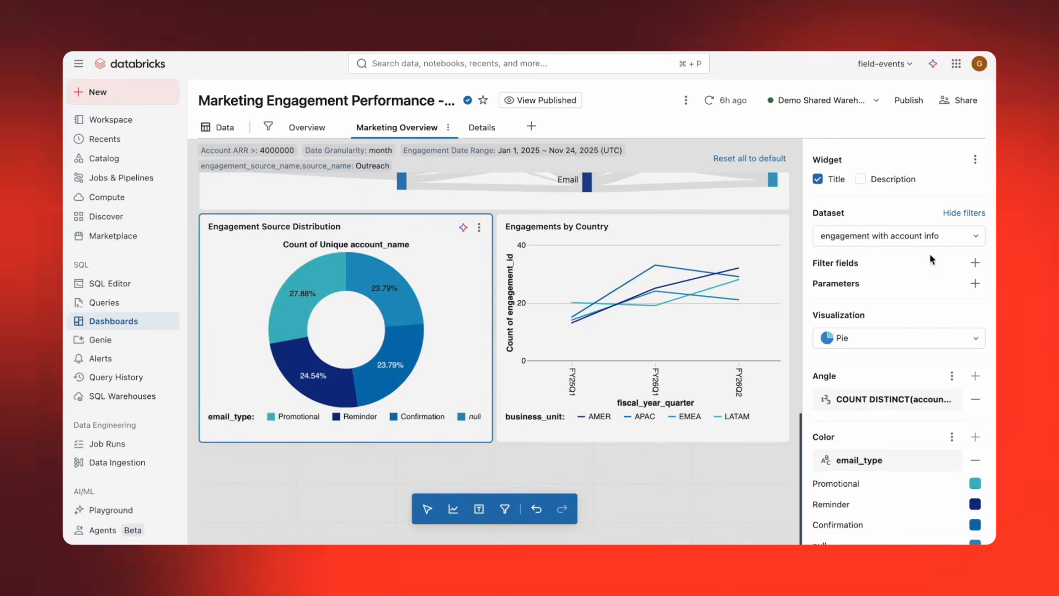
left_click(973, 264)
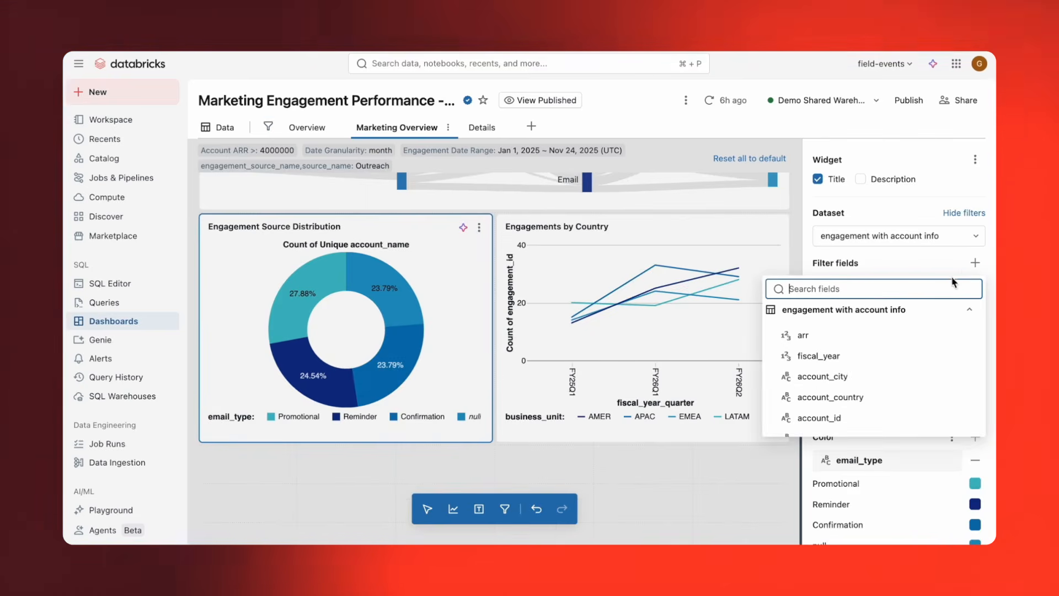
type("email")
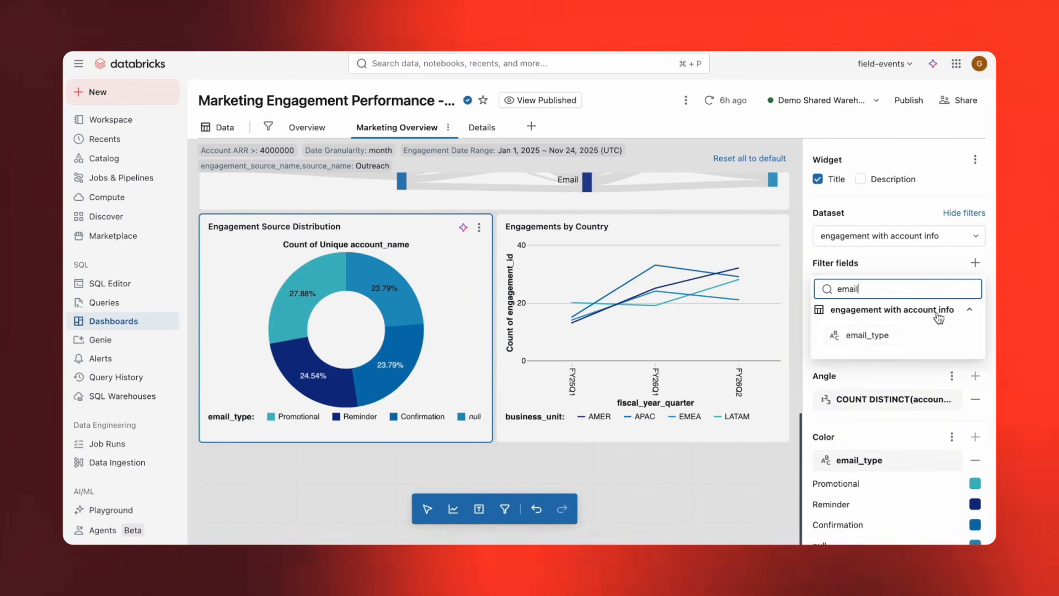
left_click(916, 334)
left_click(911, 310)
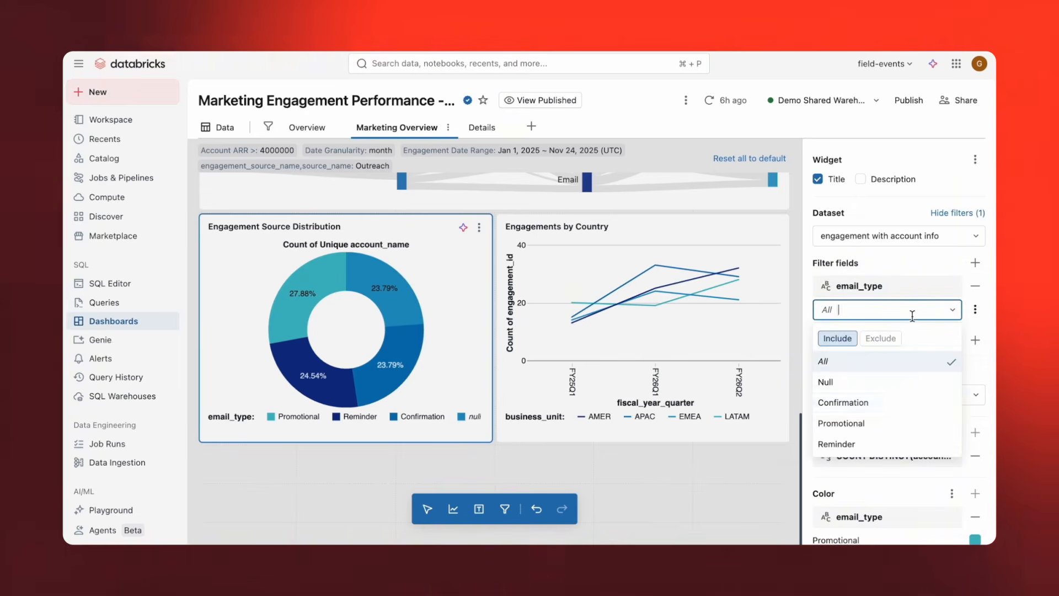
left_click(925, 403)
left_click(916, 423)
left_click(911, 445)
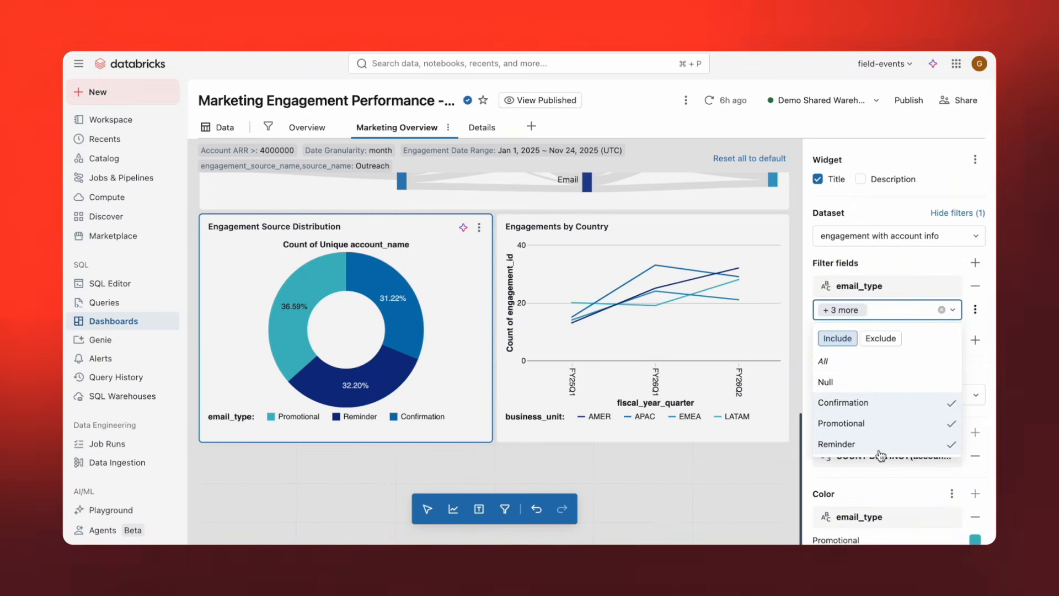
key("Escape")
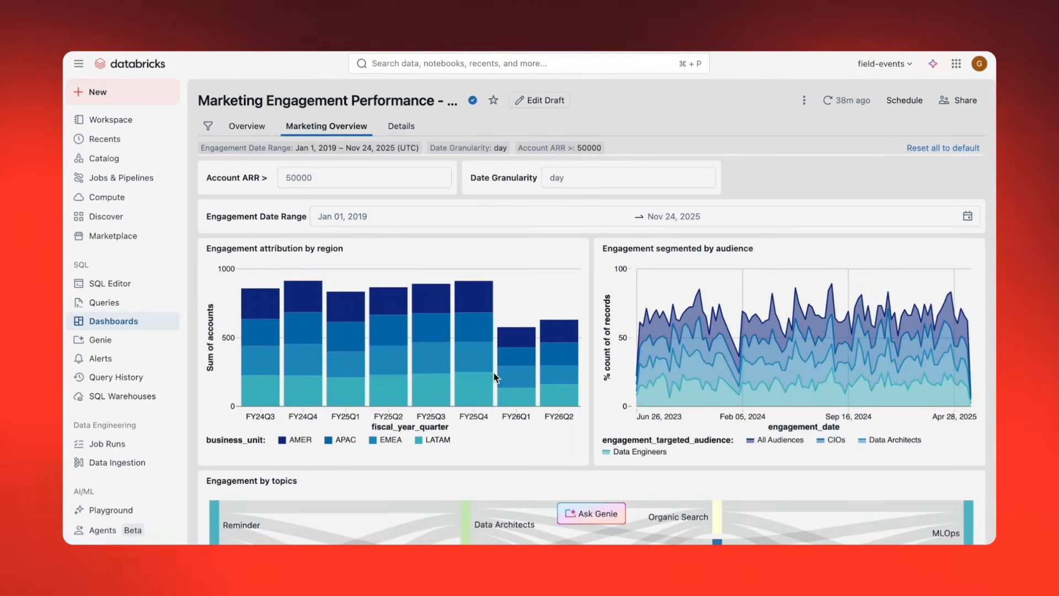
In the published dashboard, cross-filter by the EMEA FY25Q4 segment, and isolate EMEA in the region chart and CIOs in the audience chart.
left_click(478, 364)
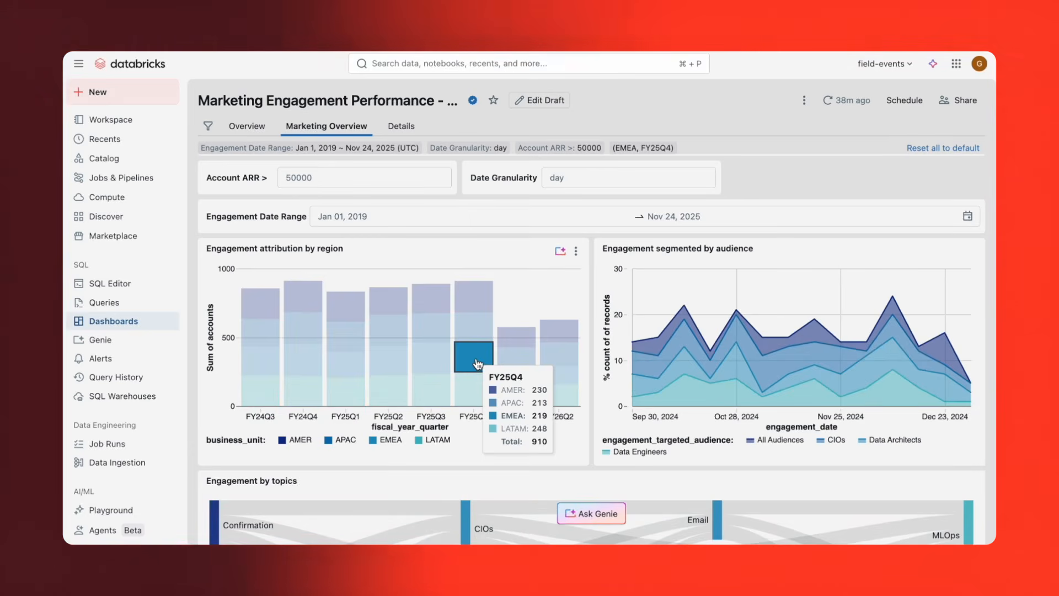
left_click(392, 442)
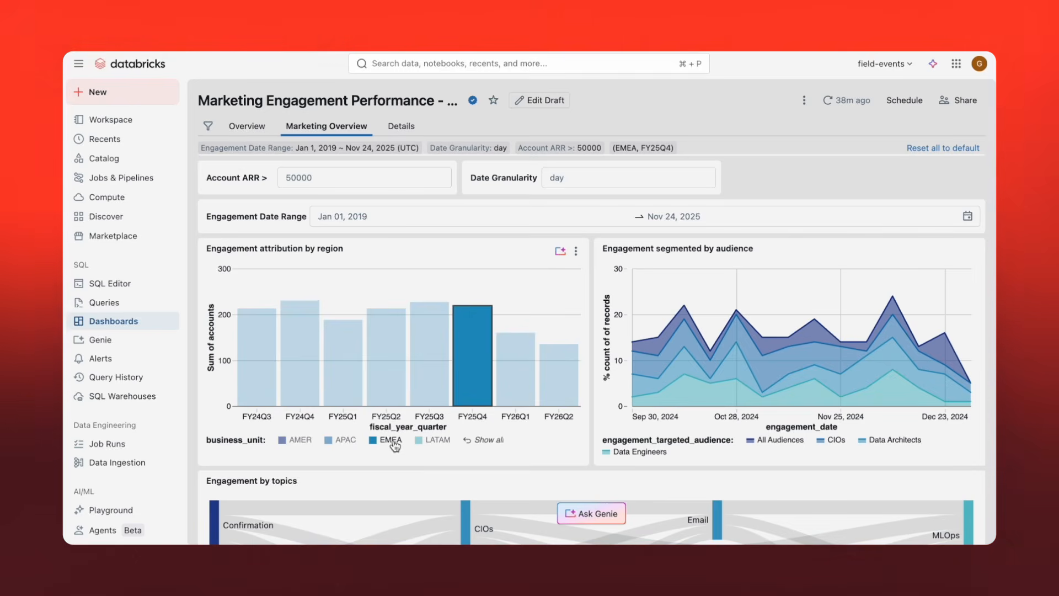
left_click(842, 442)
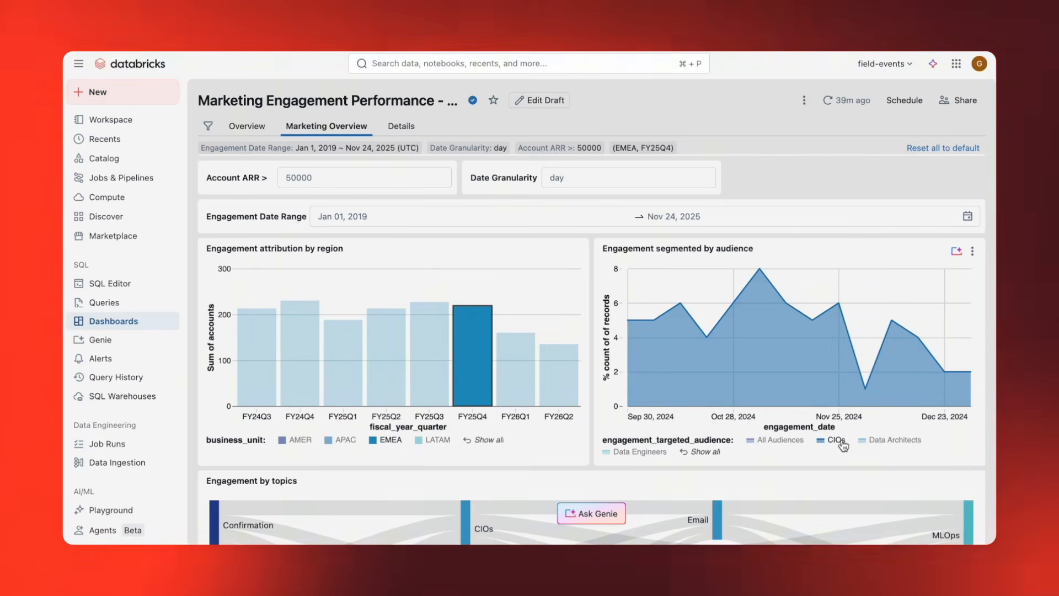
Drill from the FY26Q2 EMEA segment of the Overview page's Total engagement attributable DBUs chart to Details and review the charts and URL.
left_click(253, 130)
right_click(559, 359)
mouse_move(673, 436)
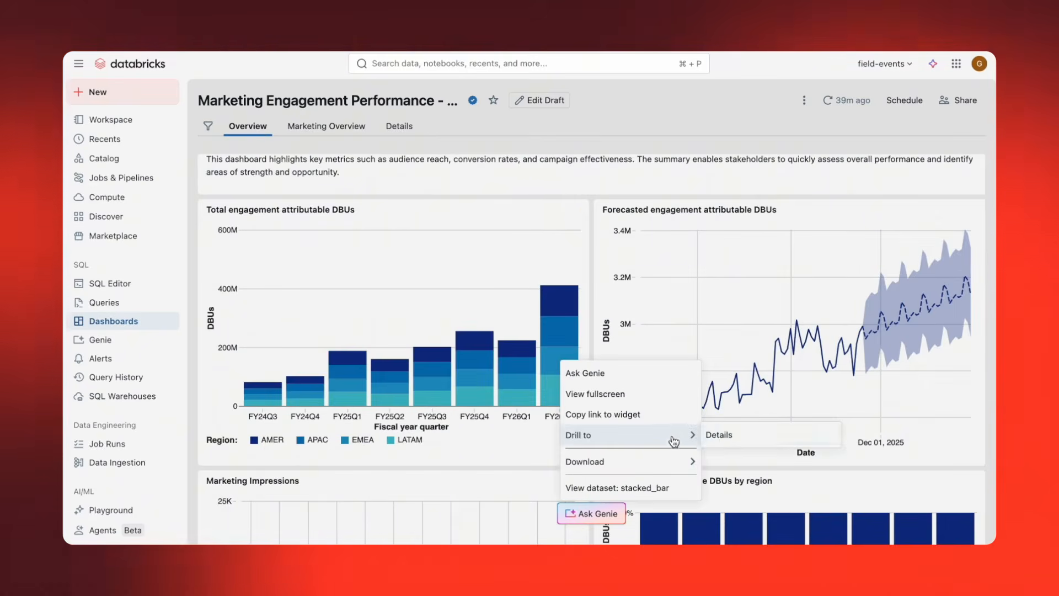
left_click(720, 436)
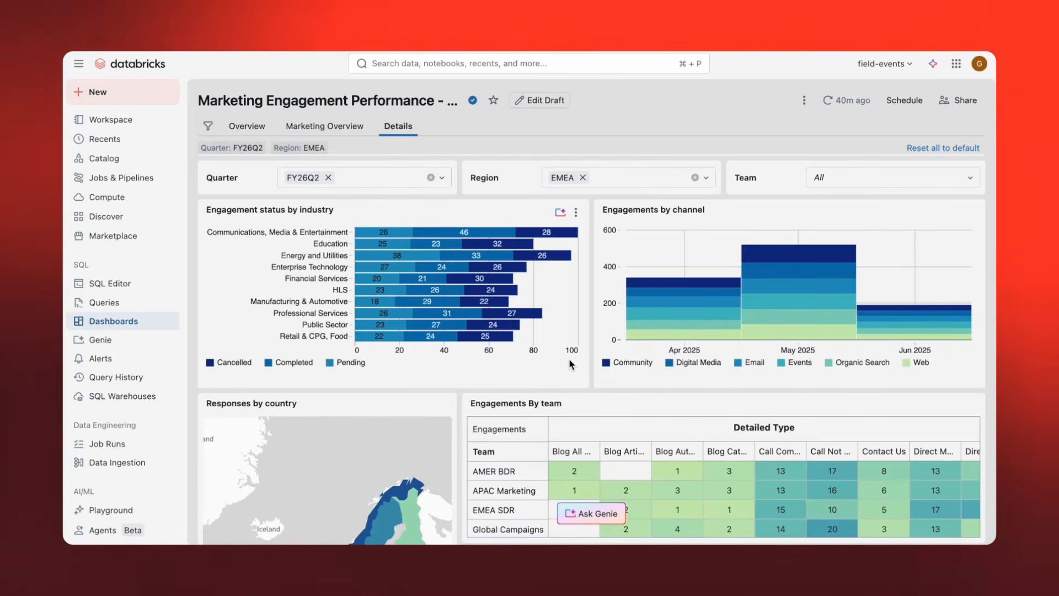
scroll(570, 362, "down", 3)
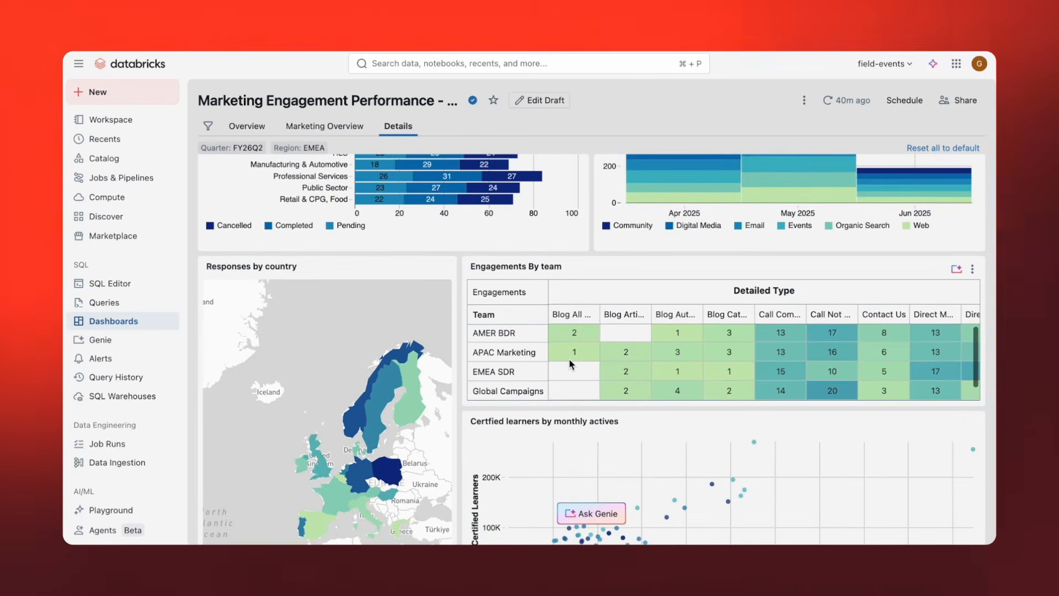
scroll(570, 362, "down", 3)
scroll(570, 363, "down", 3)
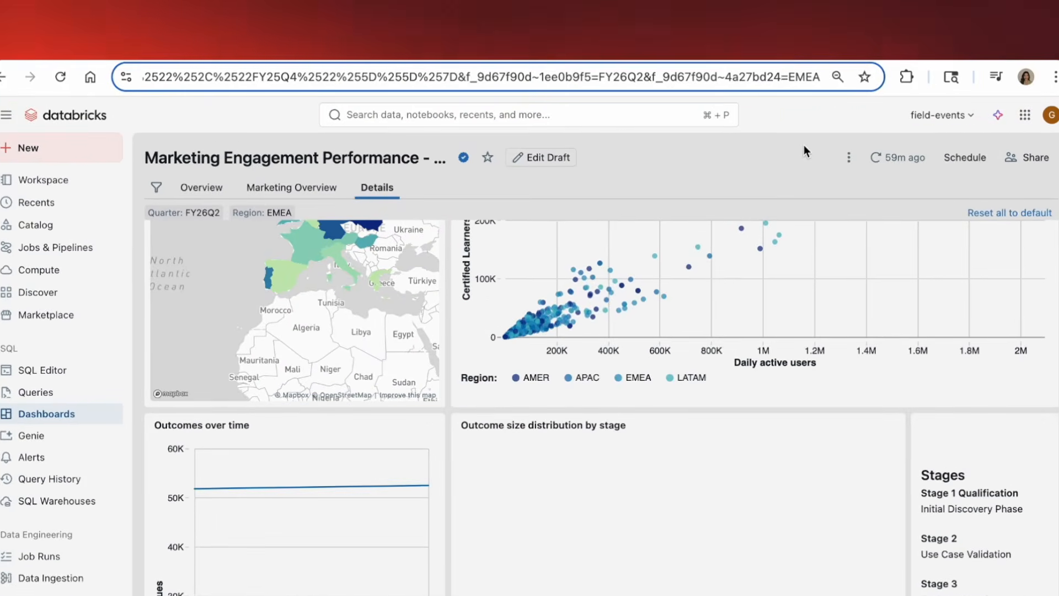
double_click(813, 78)
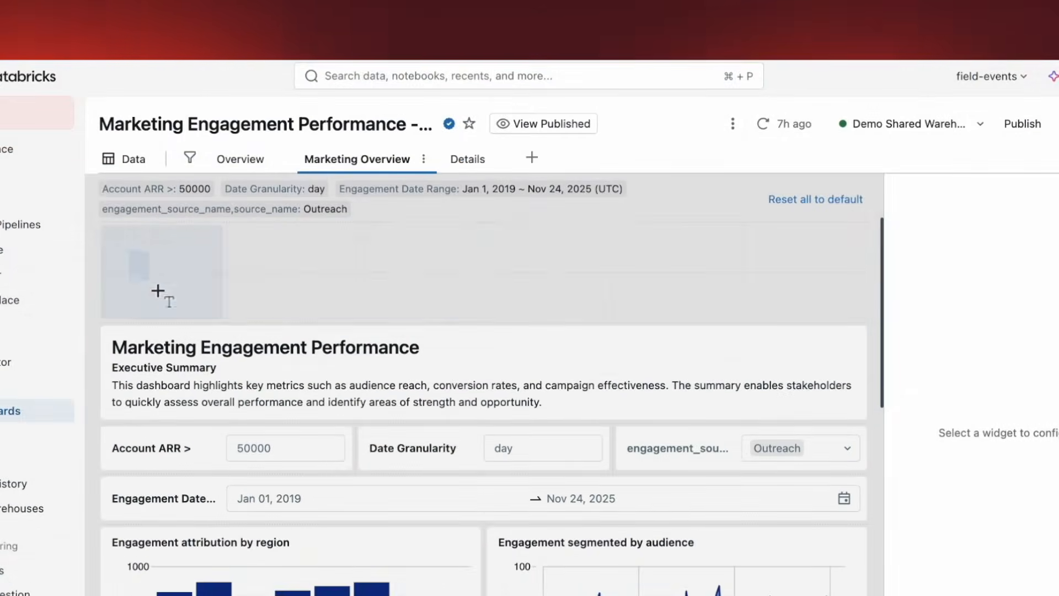
Place a text box above the Marketing Engagement Performance heading and insert an uploaded Databricks logo image in it.
left_click(158, 291)
double_click(191, 258)
left_click(589, 210)
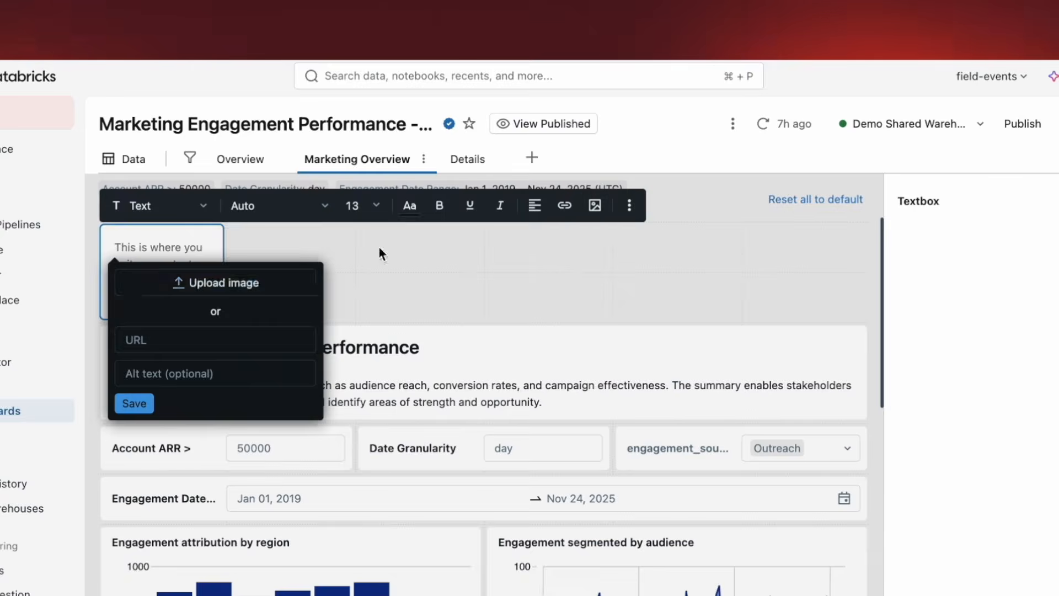
left_click(260, 280)
left_click(381, 272)
double_click(381, 276)
left_click(132, 431)
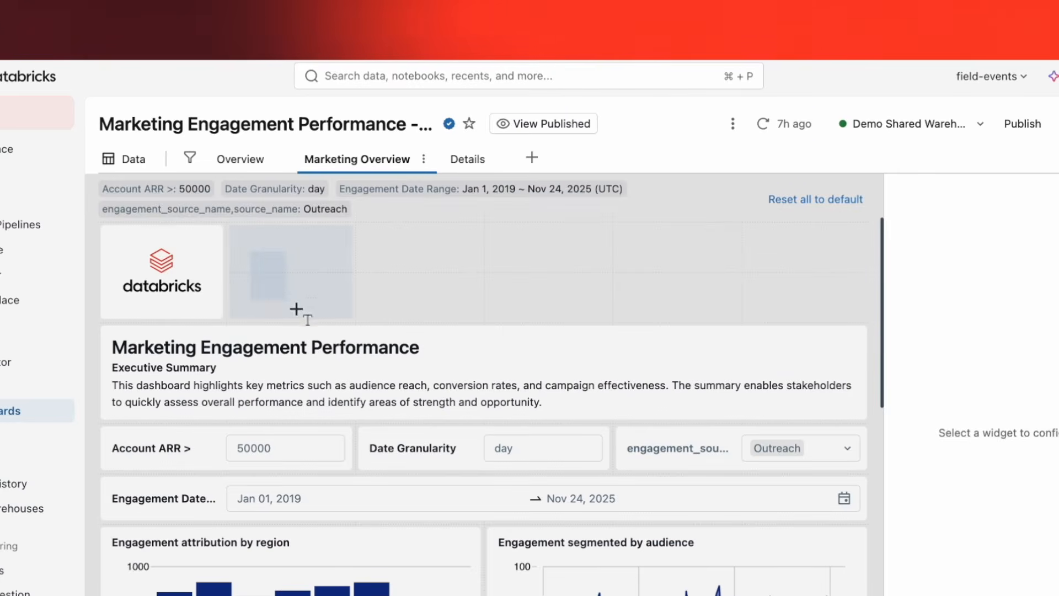
Add a text box beside the logo with the Heading 2 text "check out doc here" and select all of its text.
left_click(300, 309)
double_click(292, 255)
type("check out doc here")
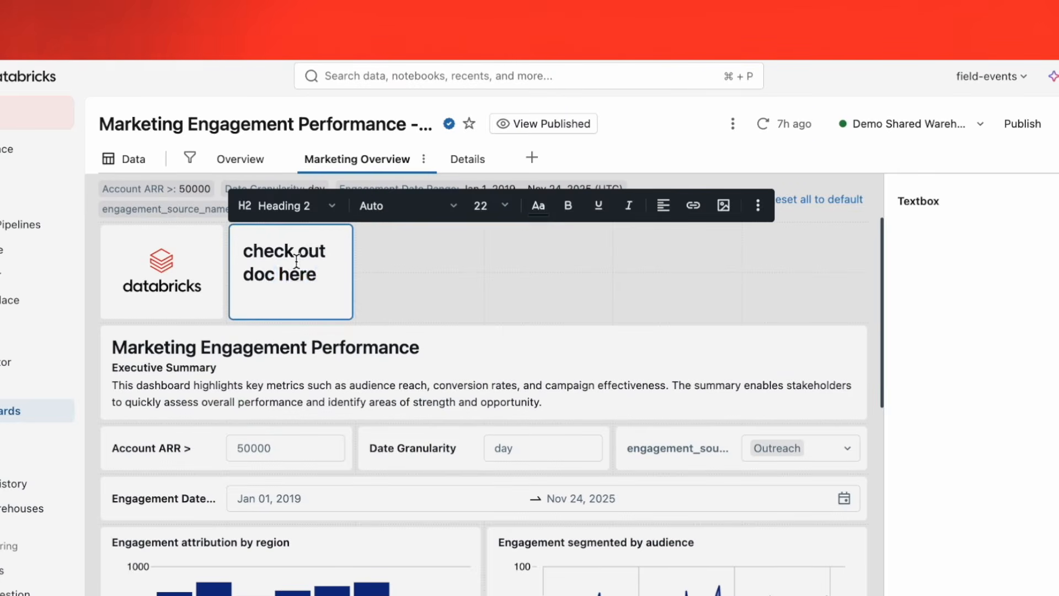
key("super+a")
left_click(693, 213)
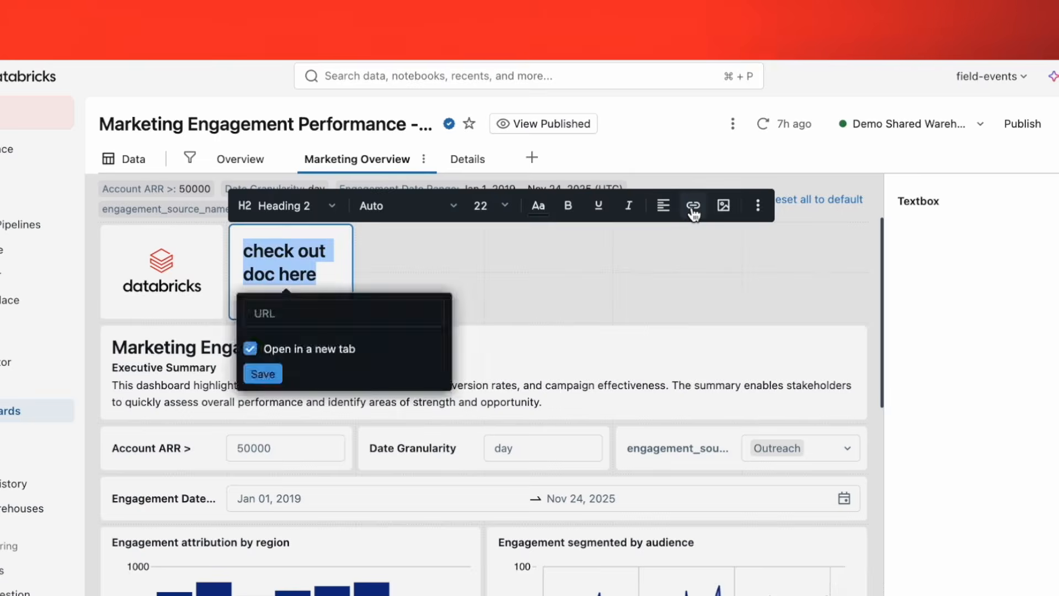
key("Escape")
key("super+z")
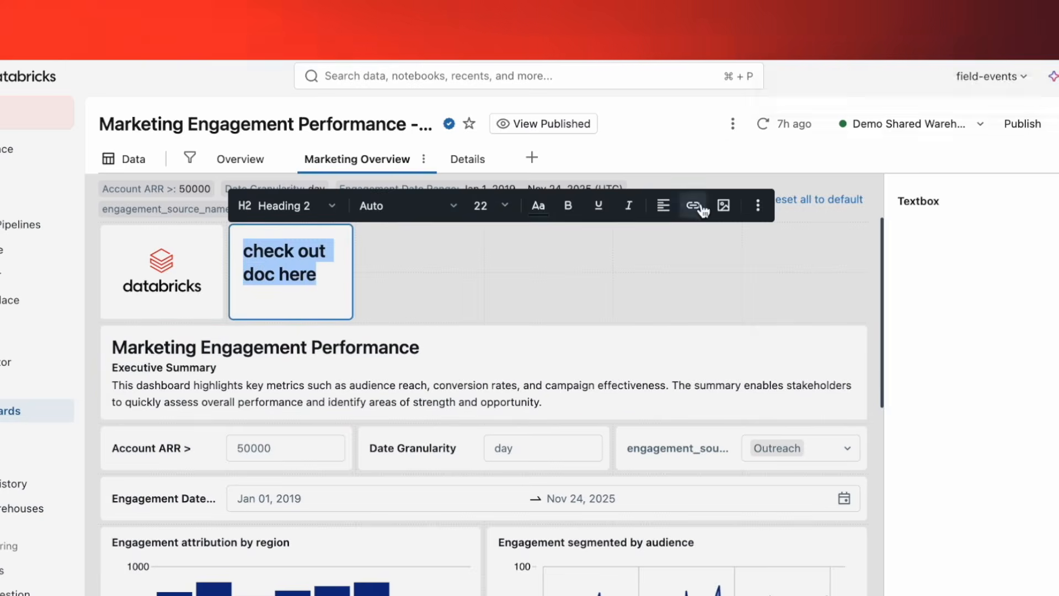
Link the selected "check out doc here" text to the copied URL, opening in a new tab.
left_click(694, 206)
left_click(258, 374)
left_click(498, 299)
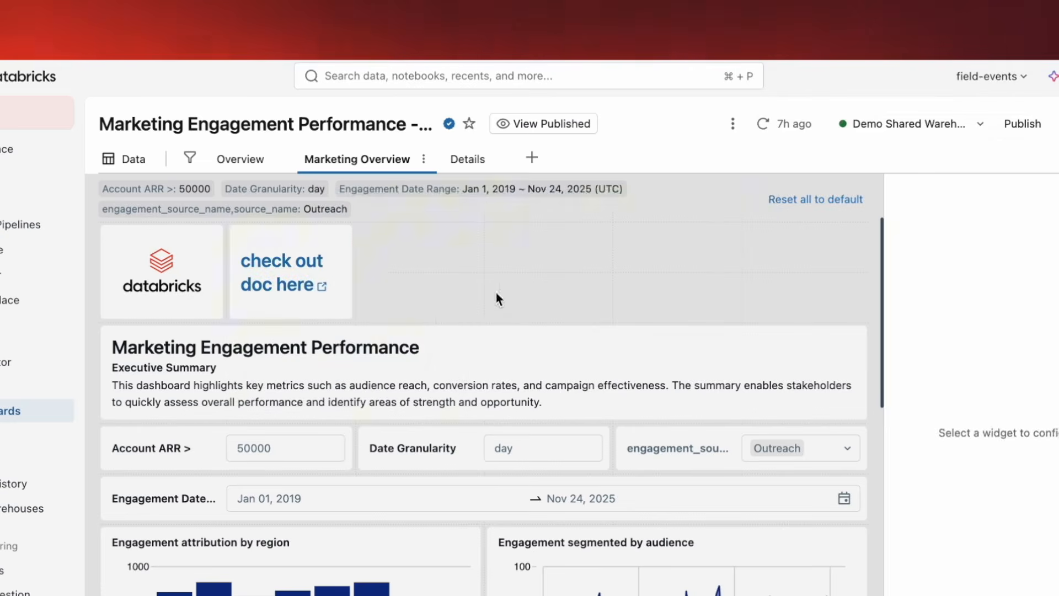
Try the Default and Cascade themes in the dashboard settings, and apply the High contrast theme.
left_click(733, 123)
left_click(596, 265)
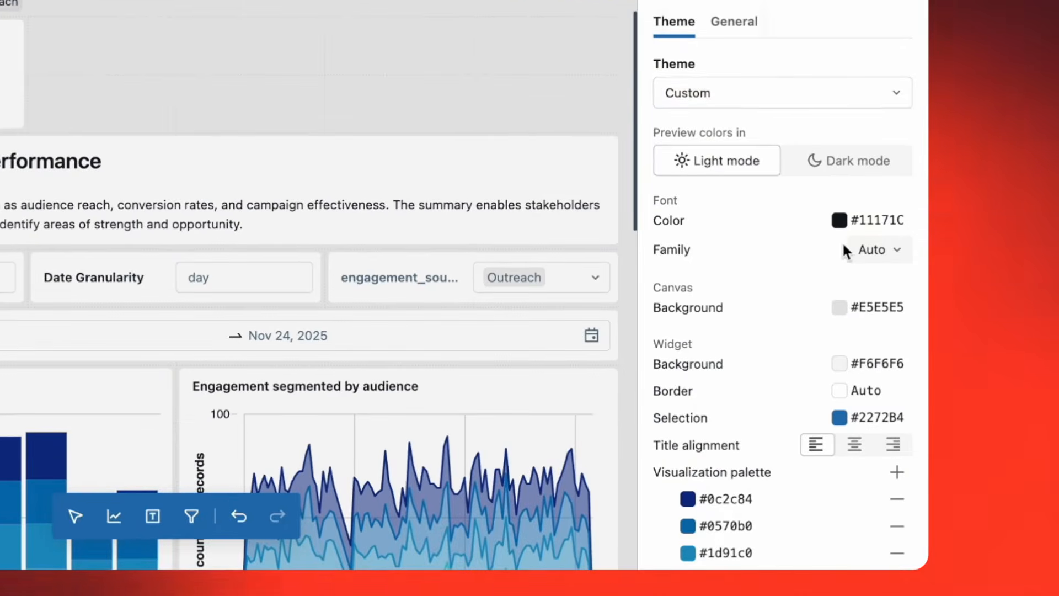
left_click(766, 102)
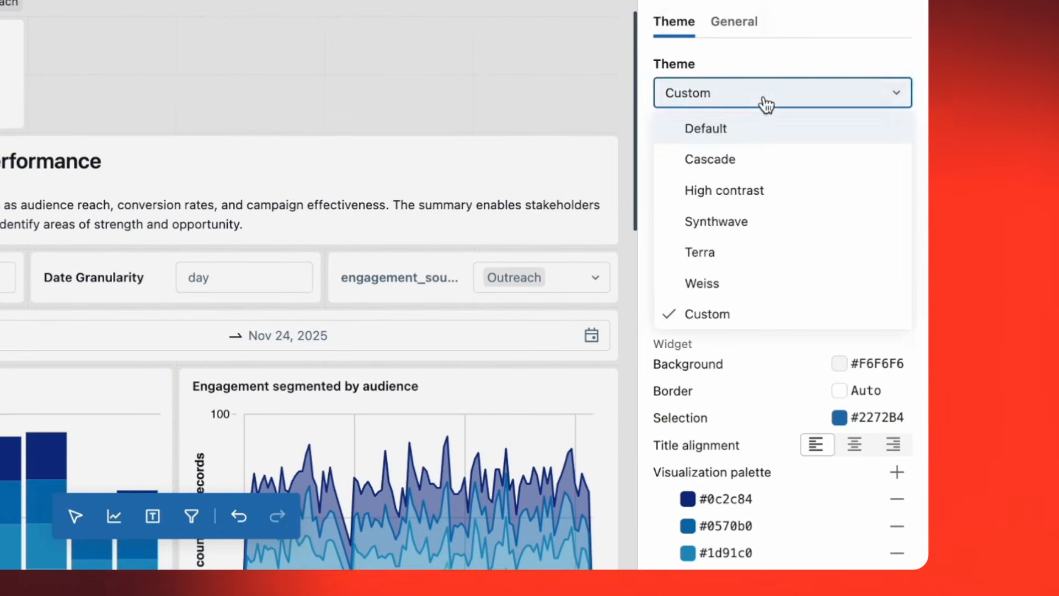
left_click(770, 133)
left_click(778, 89)
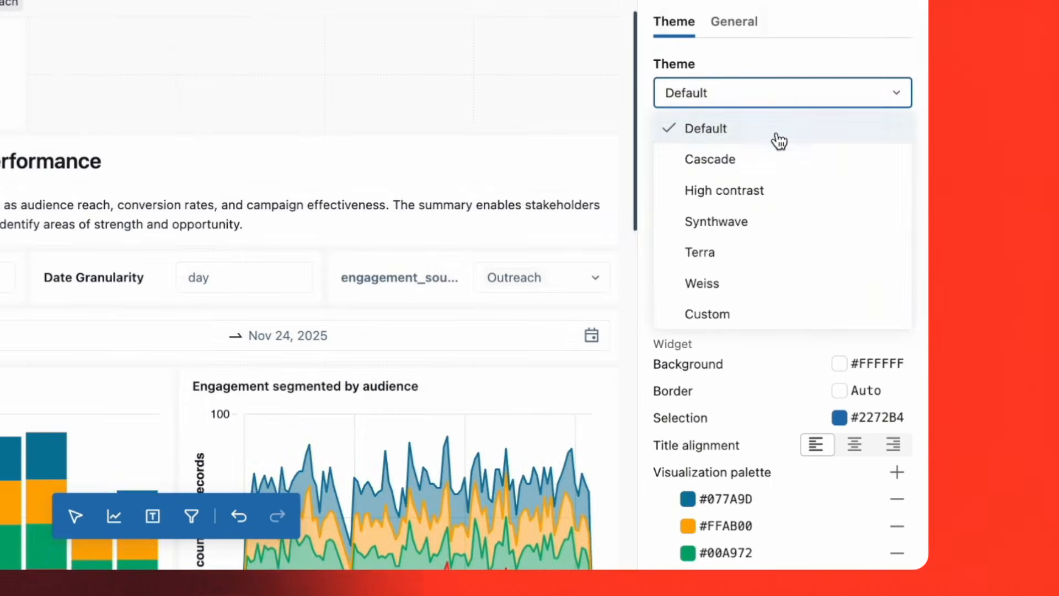
left_click(778, 165)
left_click(776, 93)
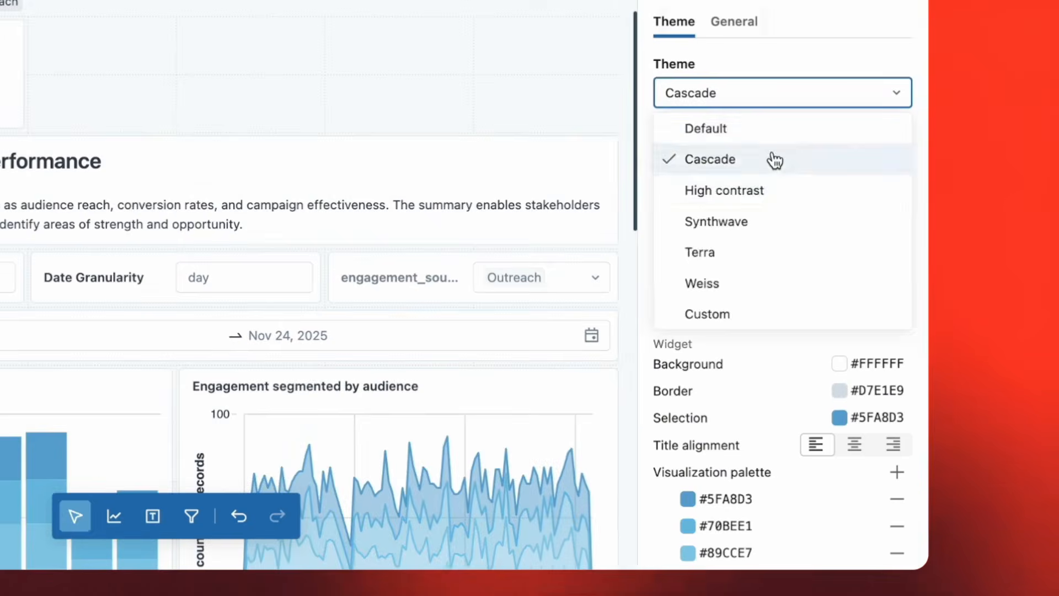
left_click(770, 193)
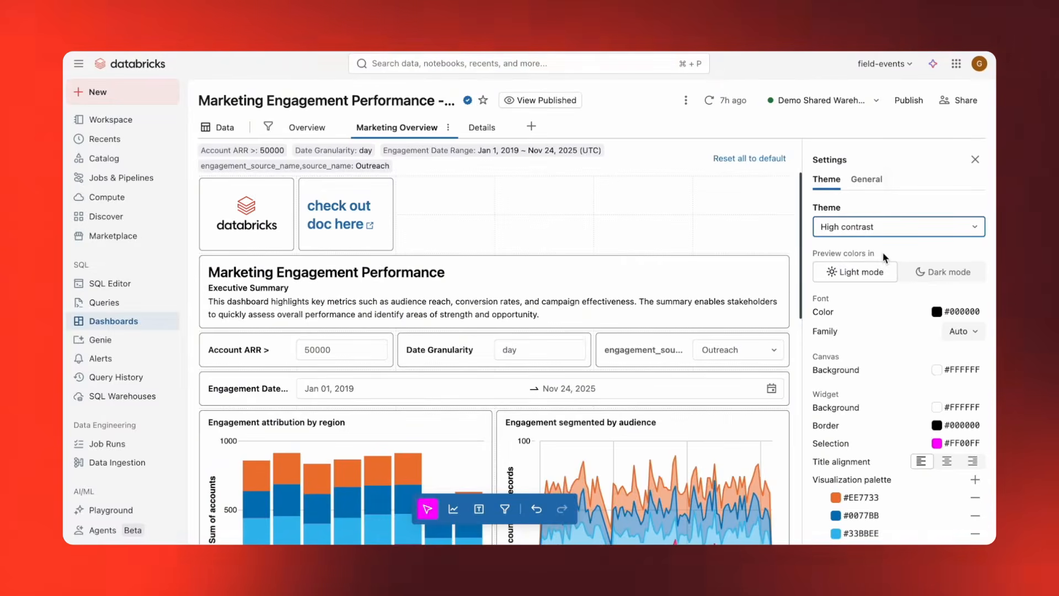
scroll(891, 299, "down", 2)
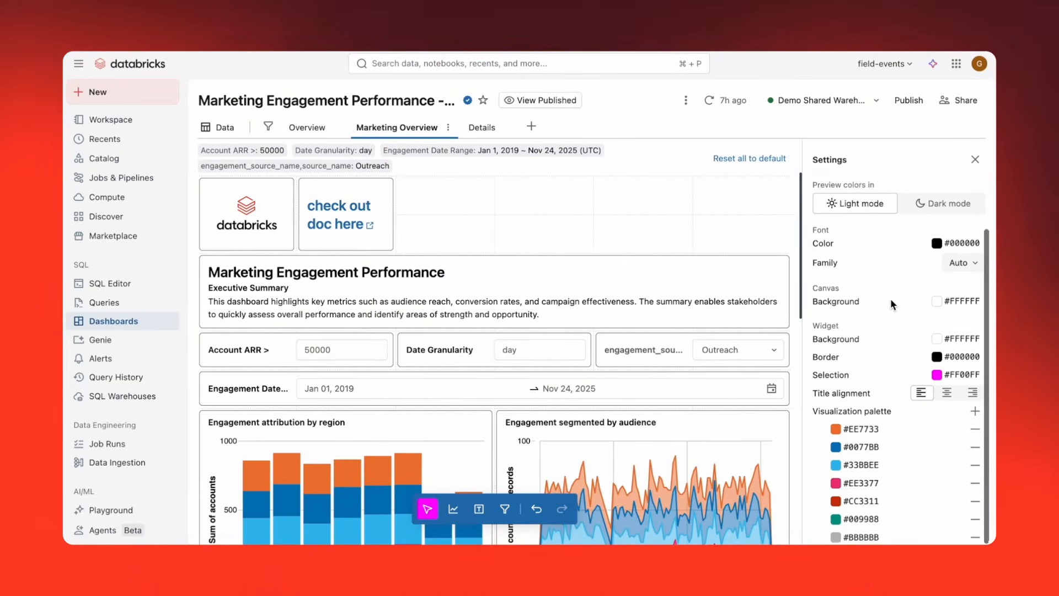
scroll(890, 299, "up", 2)
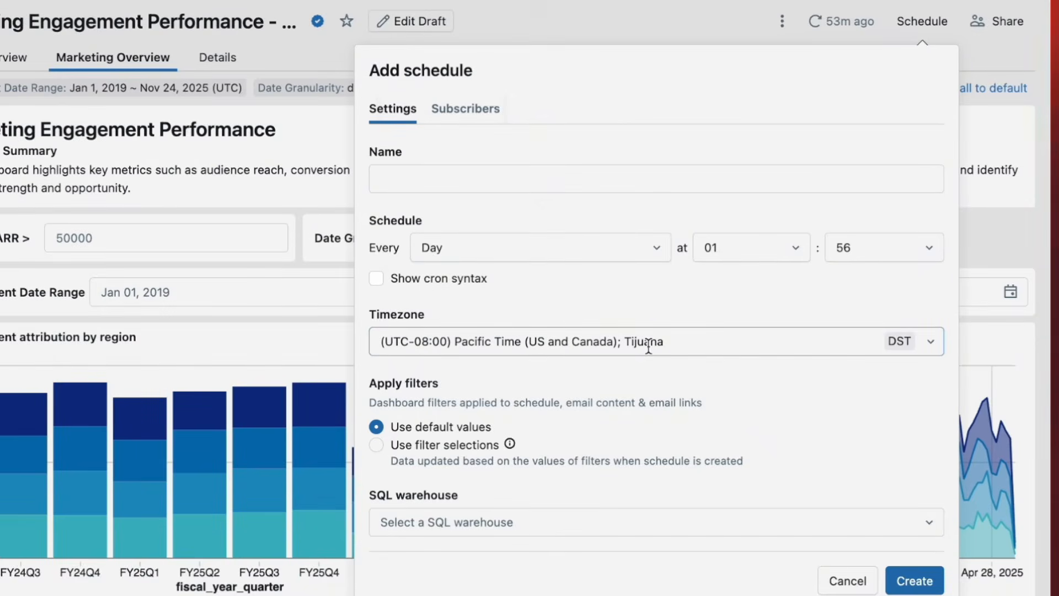
Add marketing_user_list, the two individual users' e-mail addresses and the Marketing Slack destination as subscribers of the new schedule.
left_click(466, 114)
left_click(484, 157)
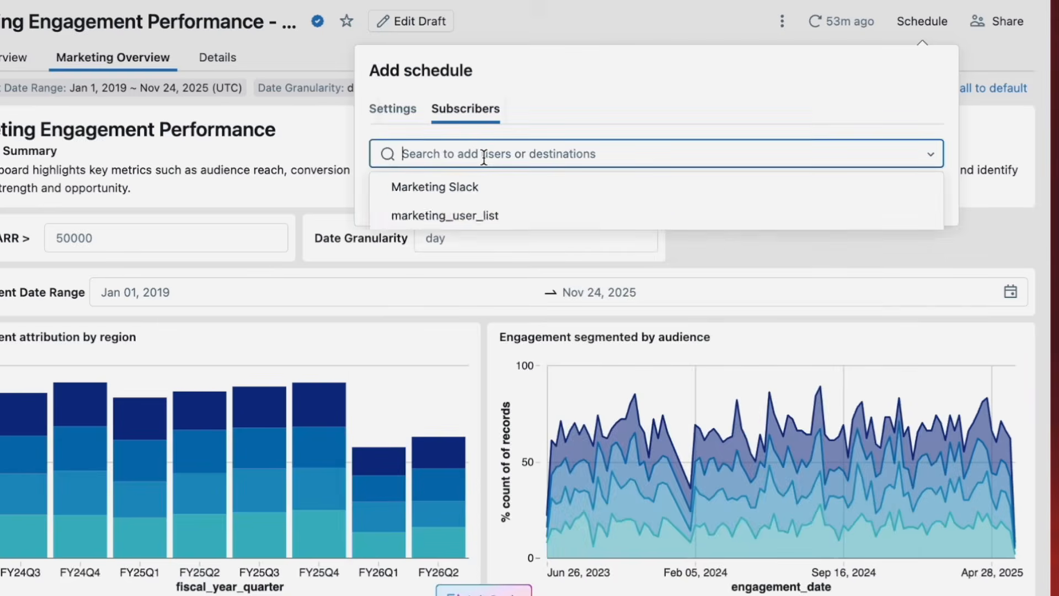
left_click(500, 218)
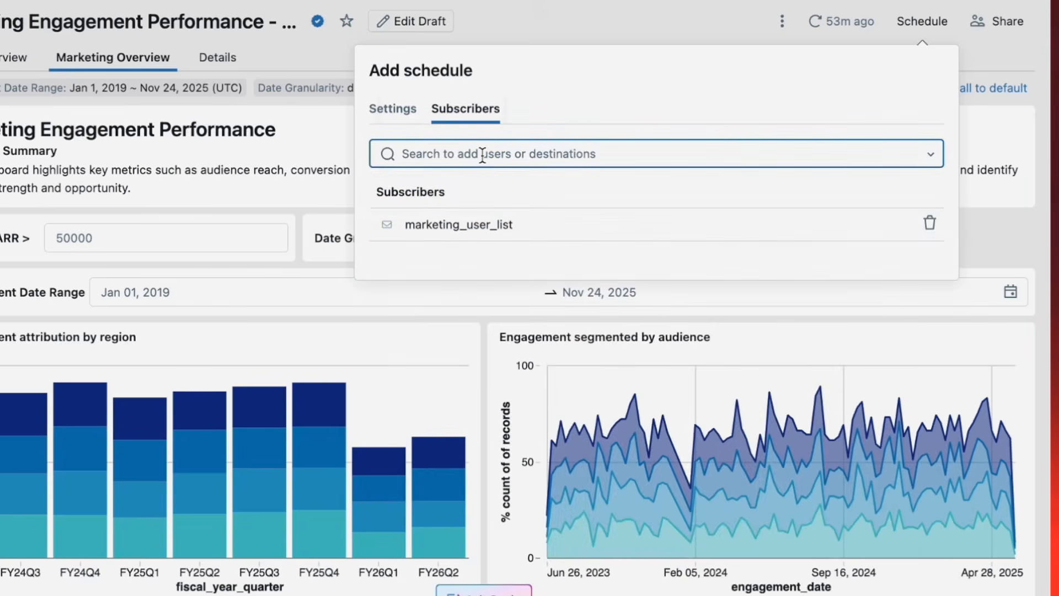
type("grace")
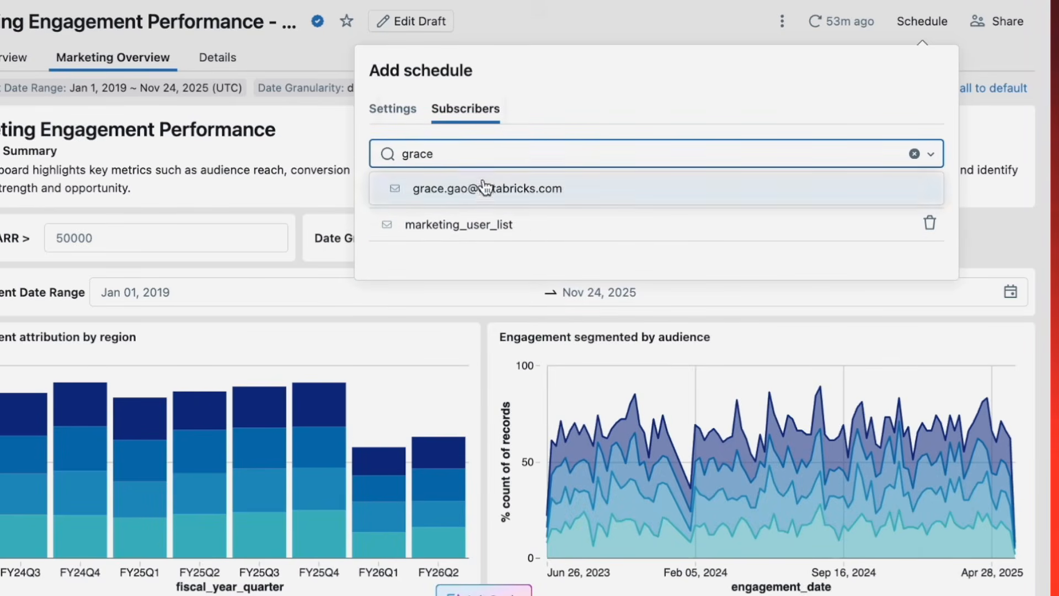
left_click(486, 188)
type("pearl")
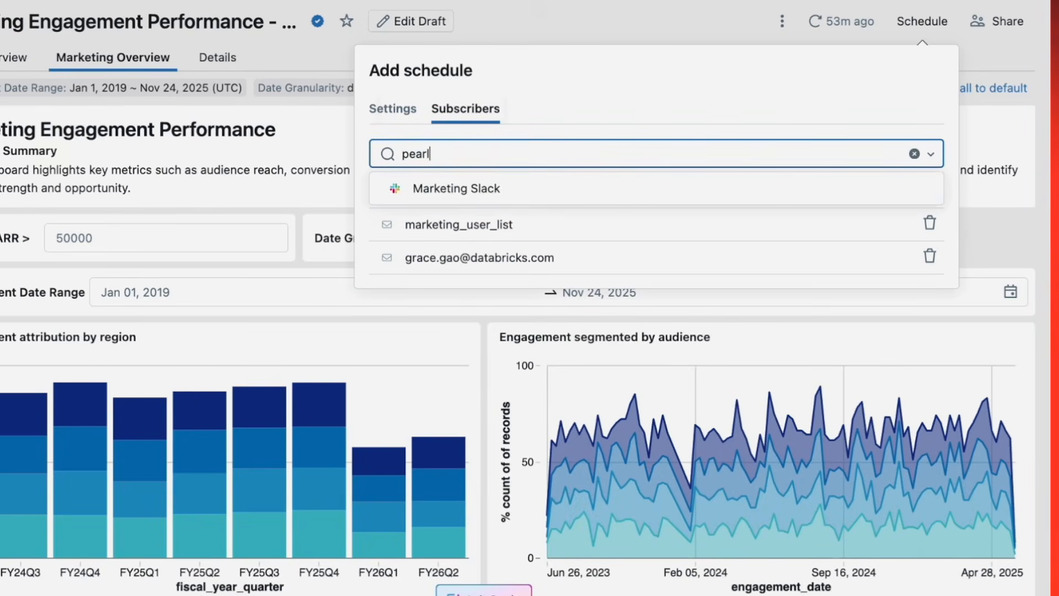
left_click(476, 184)
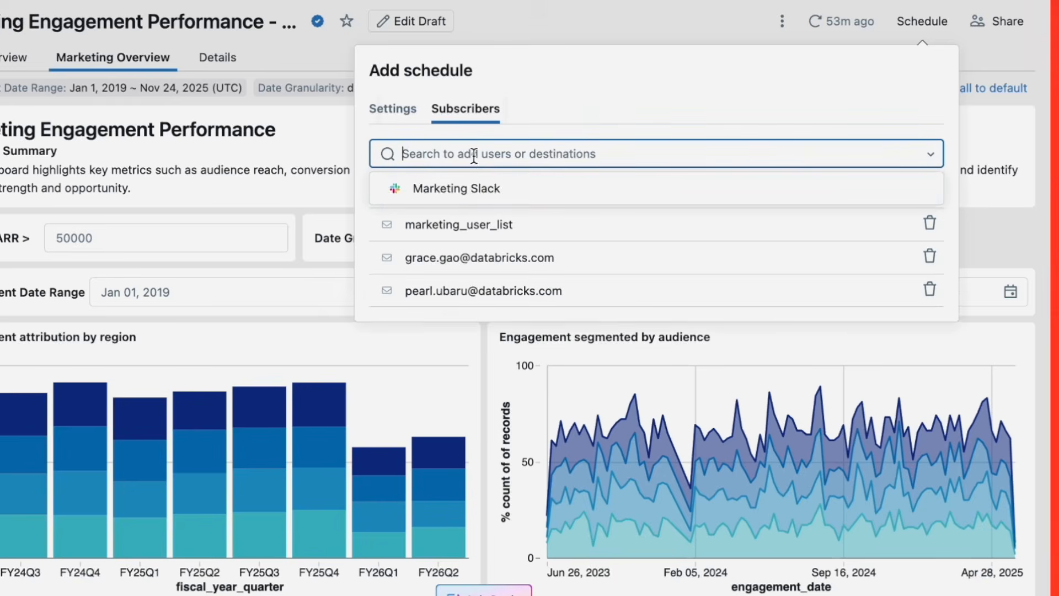
left_click(466, 188)
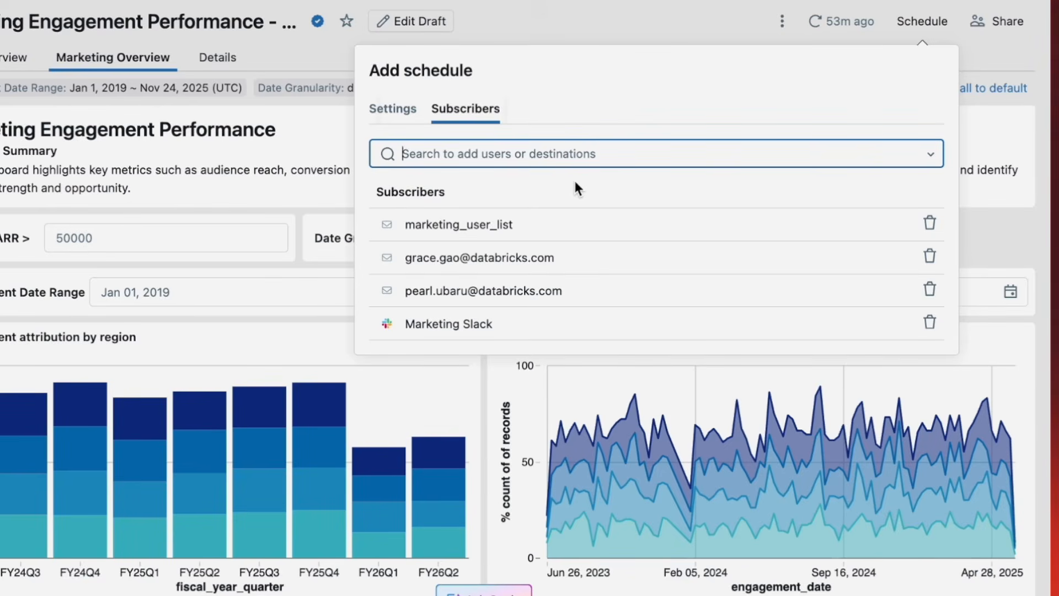
Set the new schedule to apply the filter selections in the schedule settings.
left_click(410, 113)
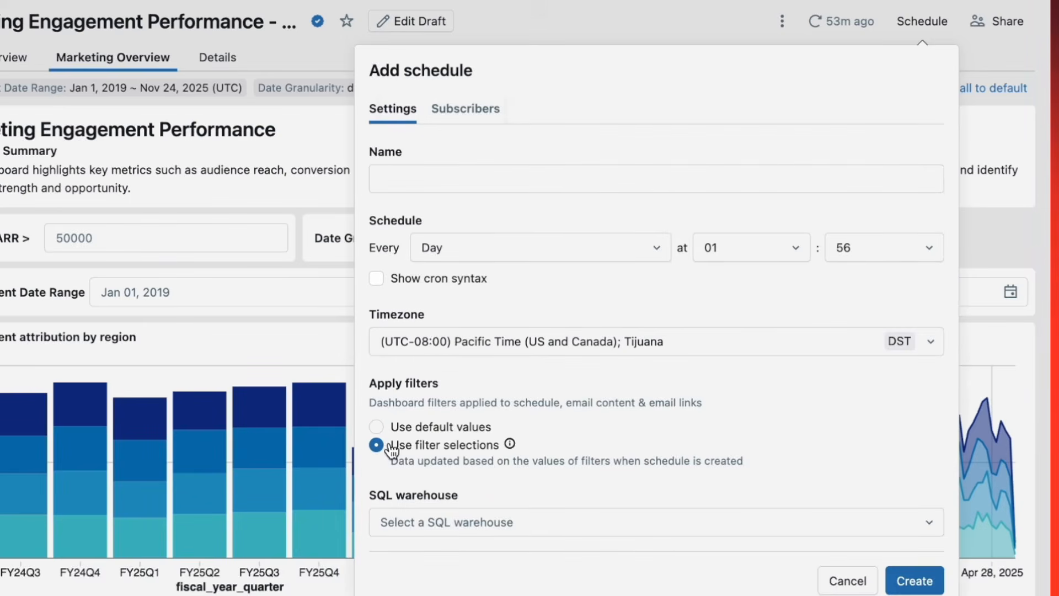
mouse_move(511, 447)
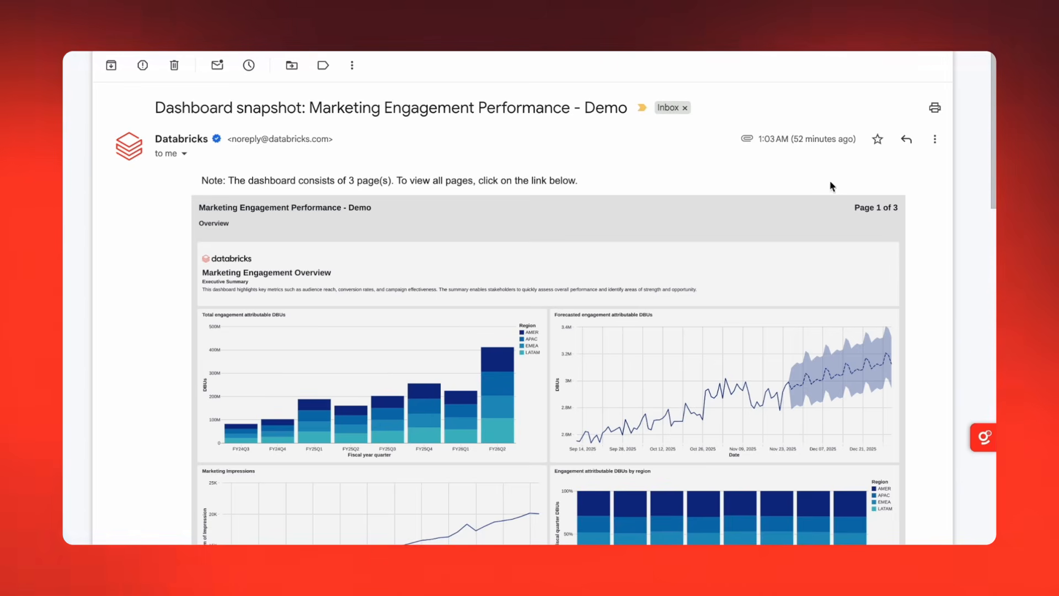
Review the received dashboard snapshot e-mail down to its end and open the full Marketing Engagement Performance dashboard from it.
scroll(927, 276, "down", 2)
scroll(927, 276, "down", 8)
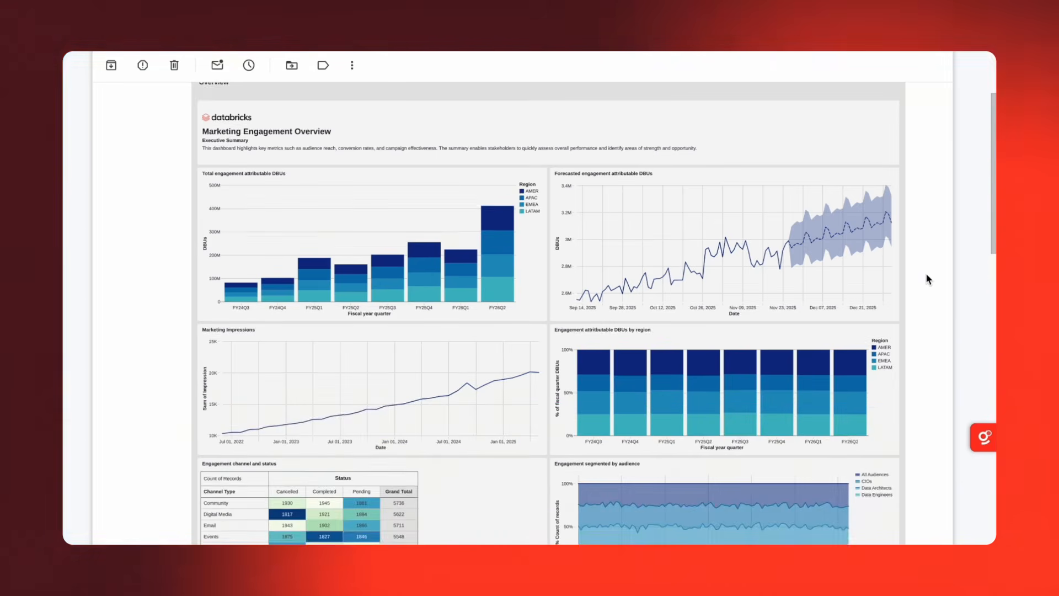
scroll(927, 279, "down", 3)
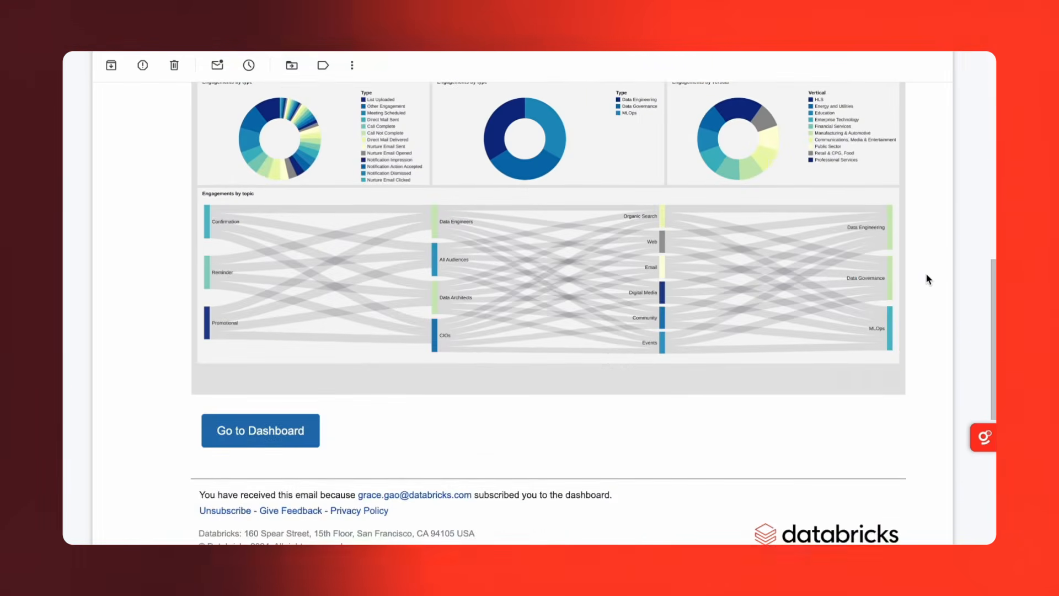
left_click(296, 433)
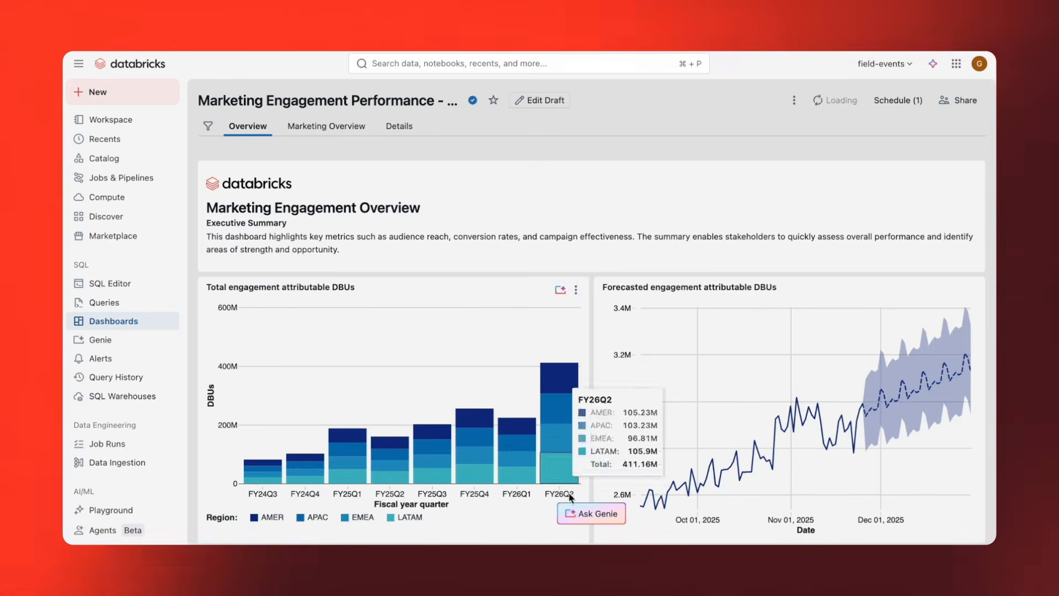
Open the Genie chat for the dashboard and begin a new question about its data.
left_click(583, 514)
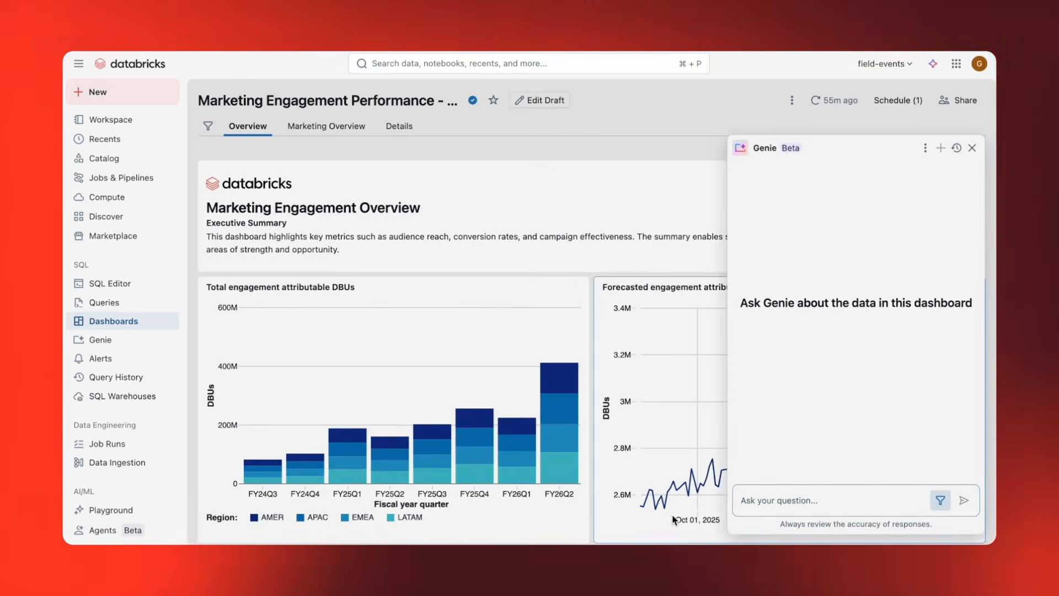
left_click(787, 492)
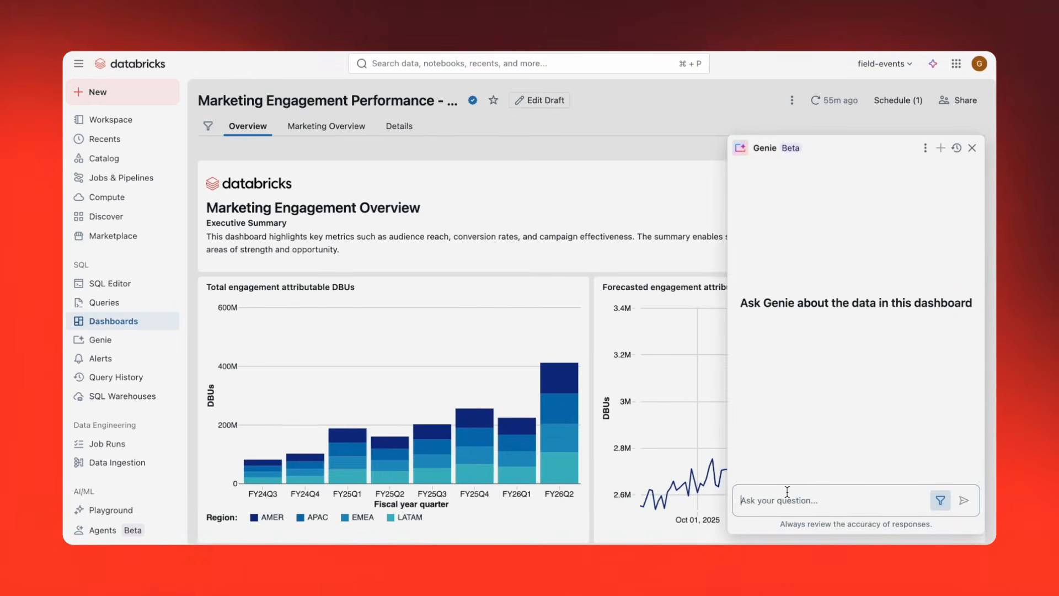